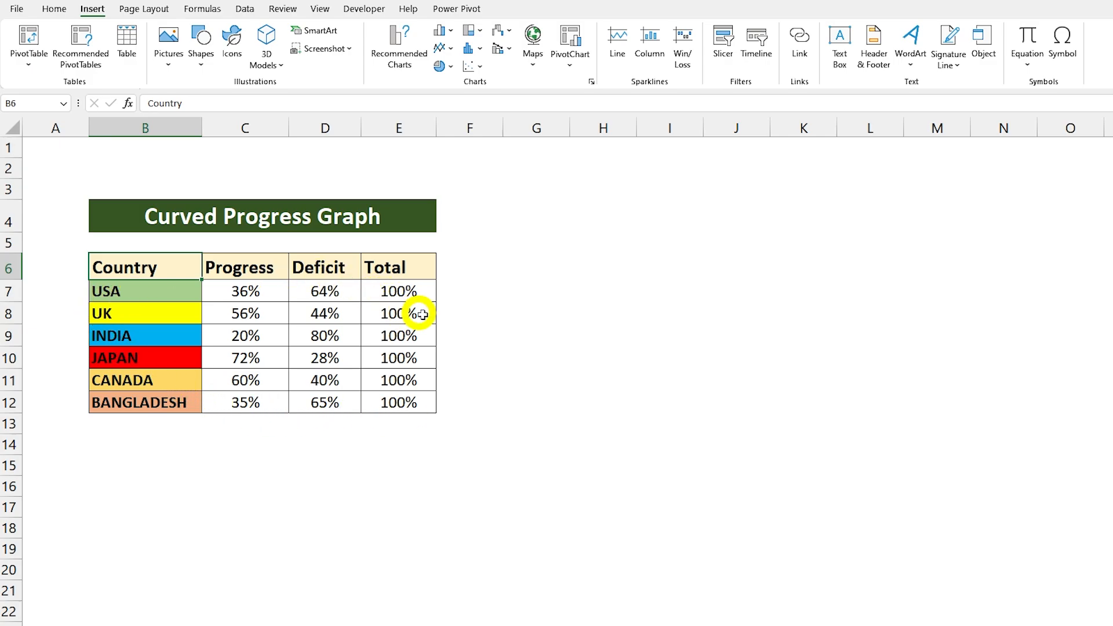
Insert a doughnut chart based on the Country, Progress, Deficit and Total table
{"action": "left_click", "coordinate": [56, 9]}
{"action": "left_click", "coordinate": [92, 10]}
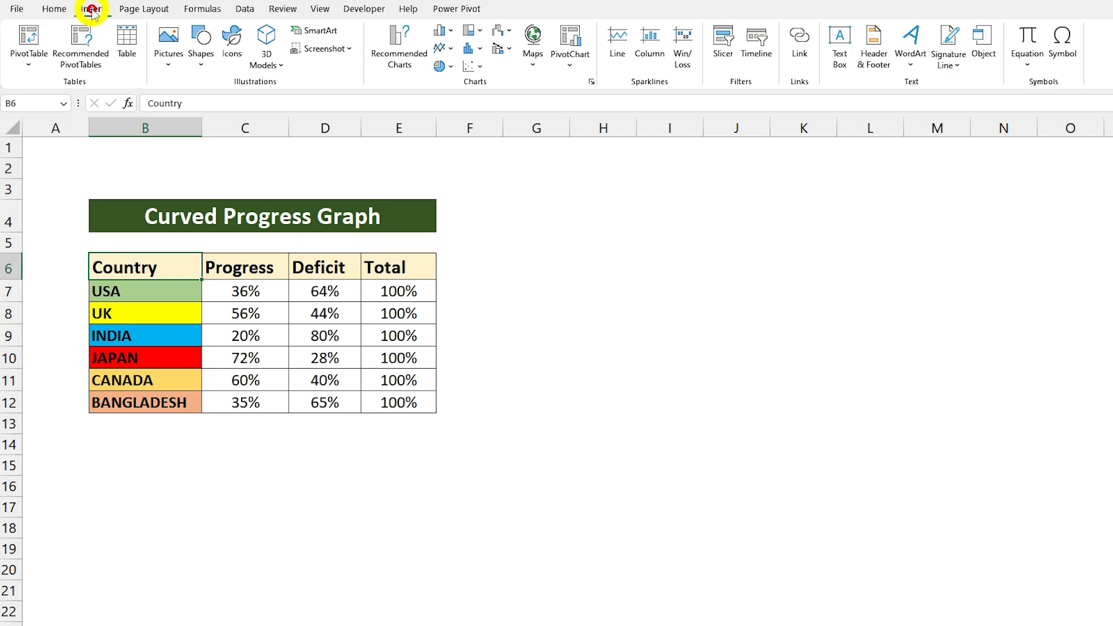
{"action": "left_click", "coordinate": [451, 67]}
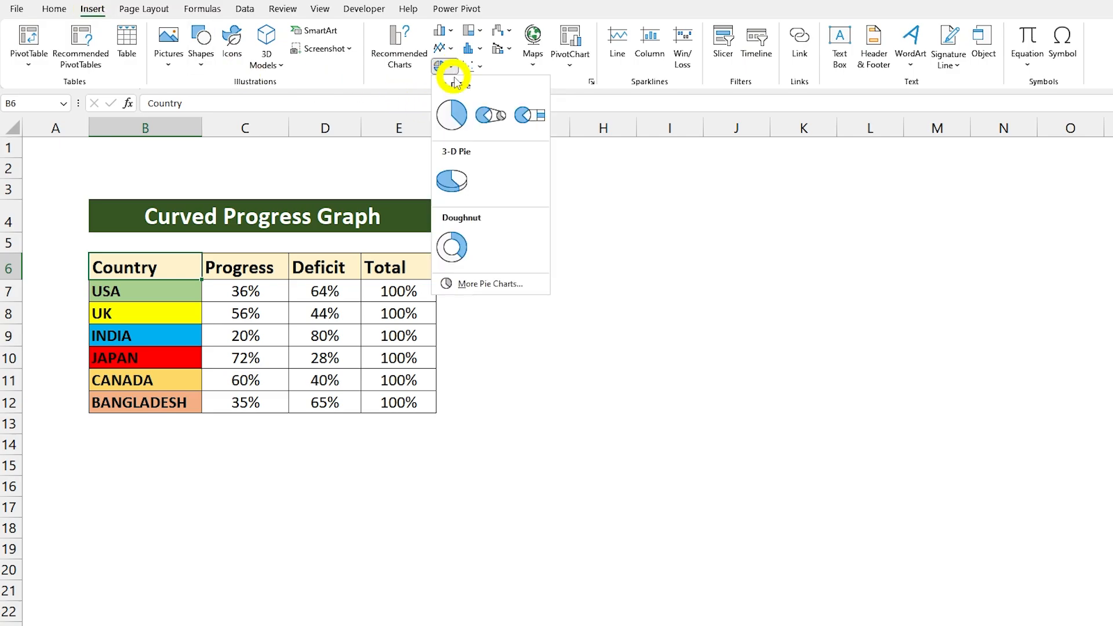
{"action": "left_click", "coordinate": [458, 247]}
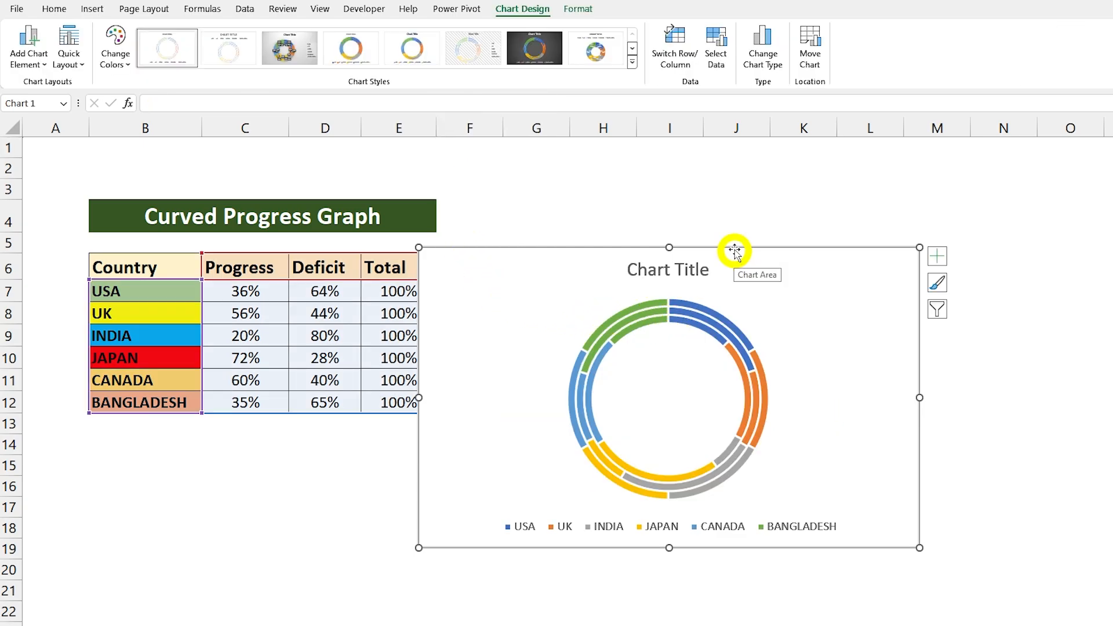
Place the doughnut chart beside the table and enlarge it to about 15.8 cm wide and 8.8 cm high
{"action": "left_click_drag", "start_coordinate": [735, 248], "coordinate": [774, 201]}
{"action": "left_click_drag", "start_coordinate": [958, 348], "coordinate": [1082, 349]}
{"action": "left_click_drag", "start_coordinate": [770, 500], "coordinate": [771, 539]}
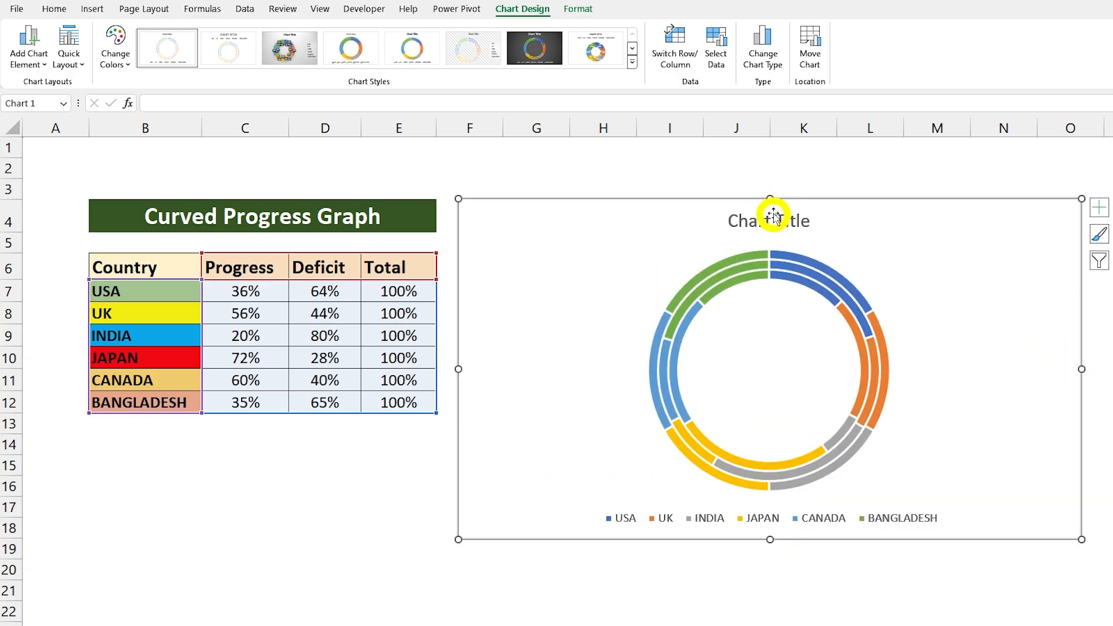
{"action": "left_click_drag", "start_coordinate": [766, 206], "coordinate": [771, 194]}
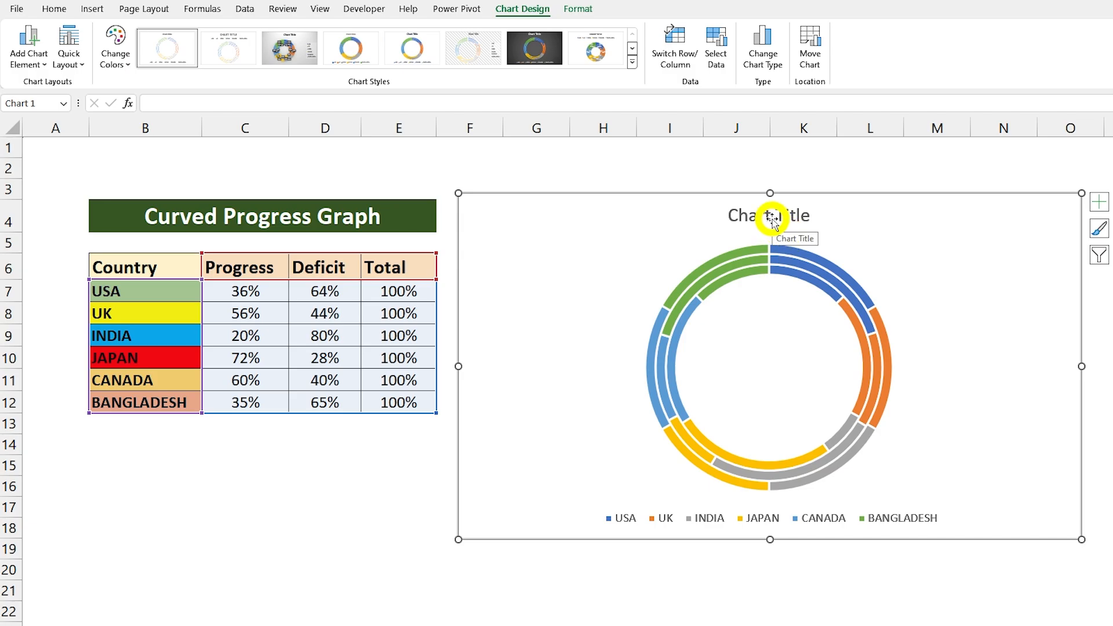
Delete the chart title and the legend from the doughnut chart
{"action": "left_click", "coordinate": [773, 218]}
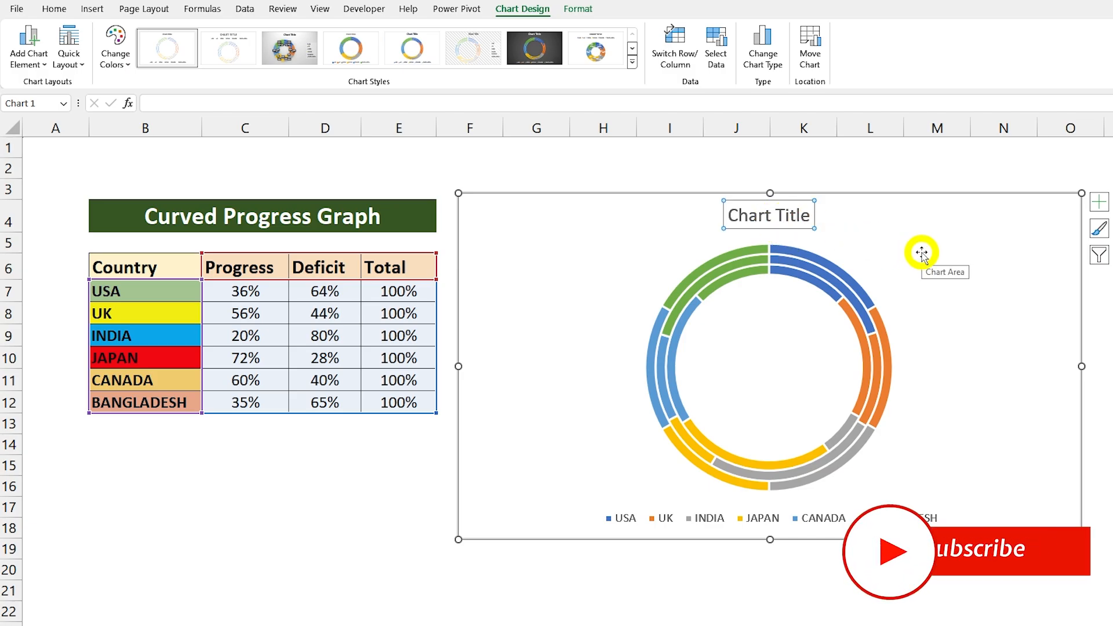
{"action": "key", "text": "Delete"}
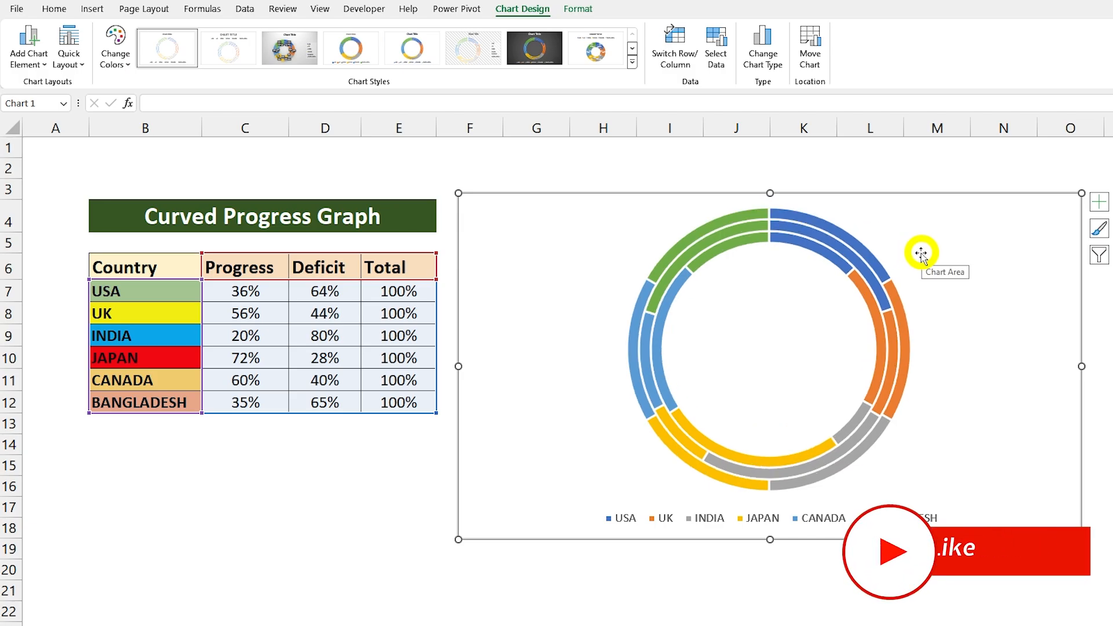
{"action": "left_click", "coordinate": [790, 518]}
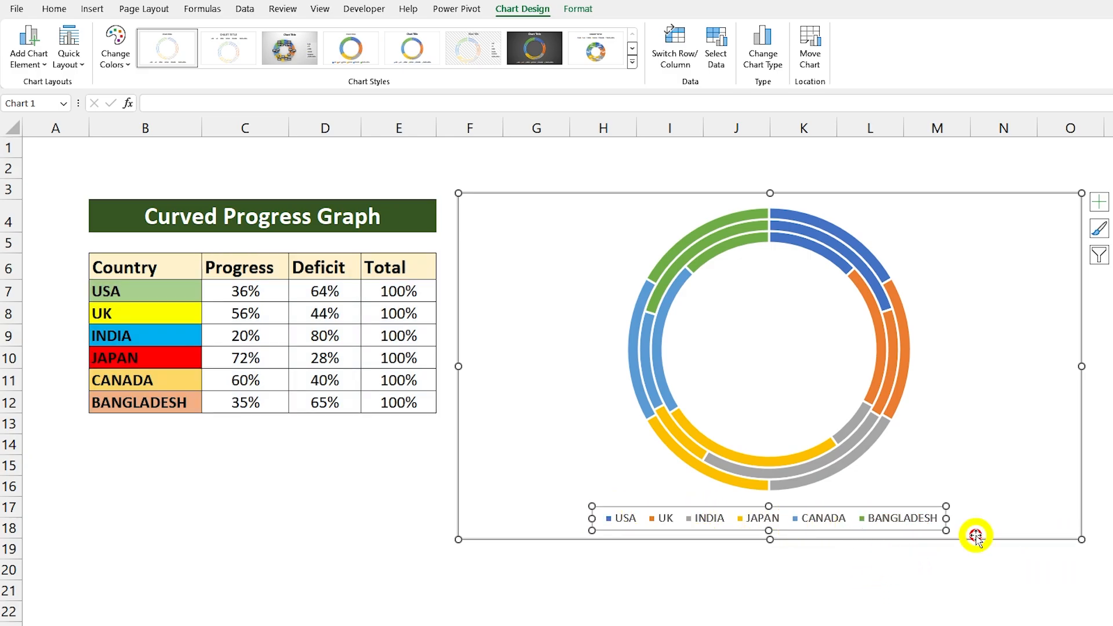
{"action": "key", "text": "Delete"}
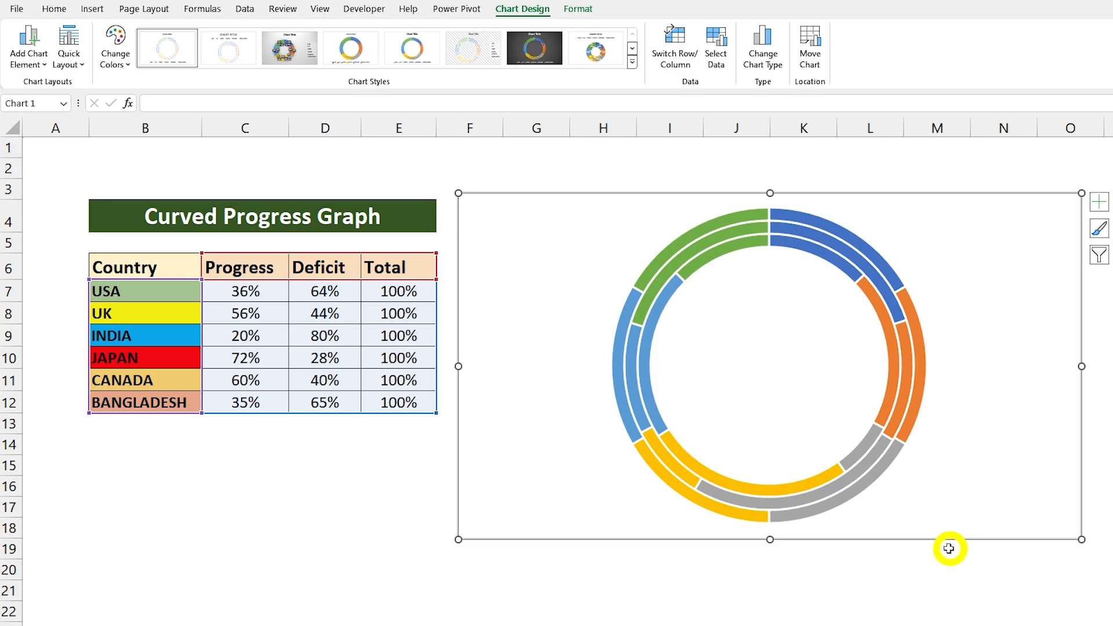
Set the chart area to No Fill and No Outline
{"action": "left_click", "coordinate": [584, 10]}
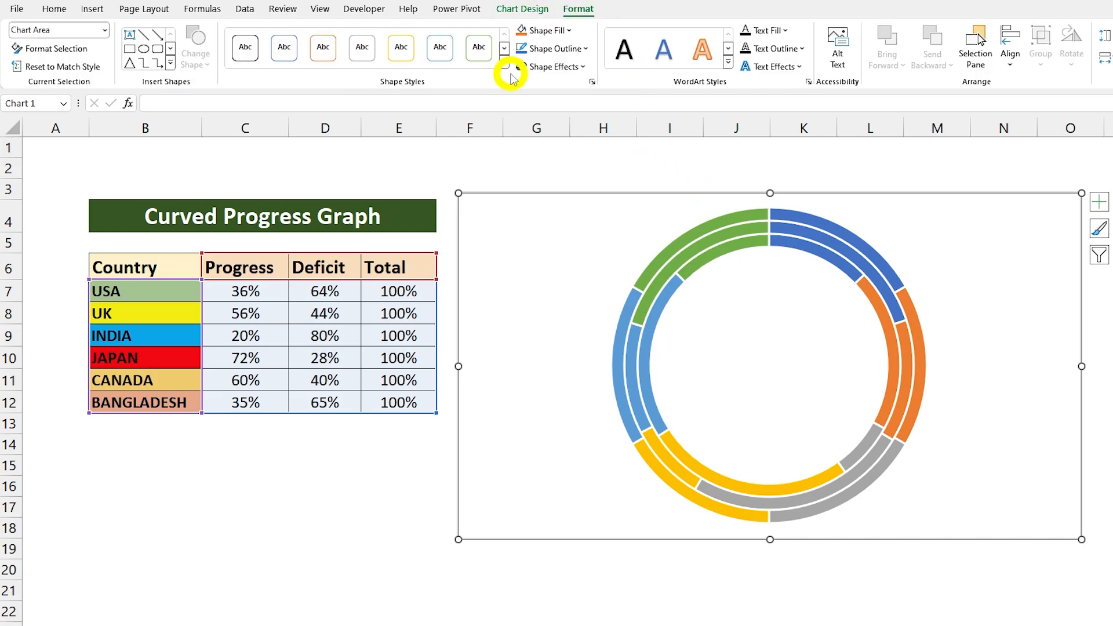
{"action": "left_click", "coordinate": [567, 30]}
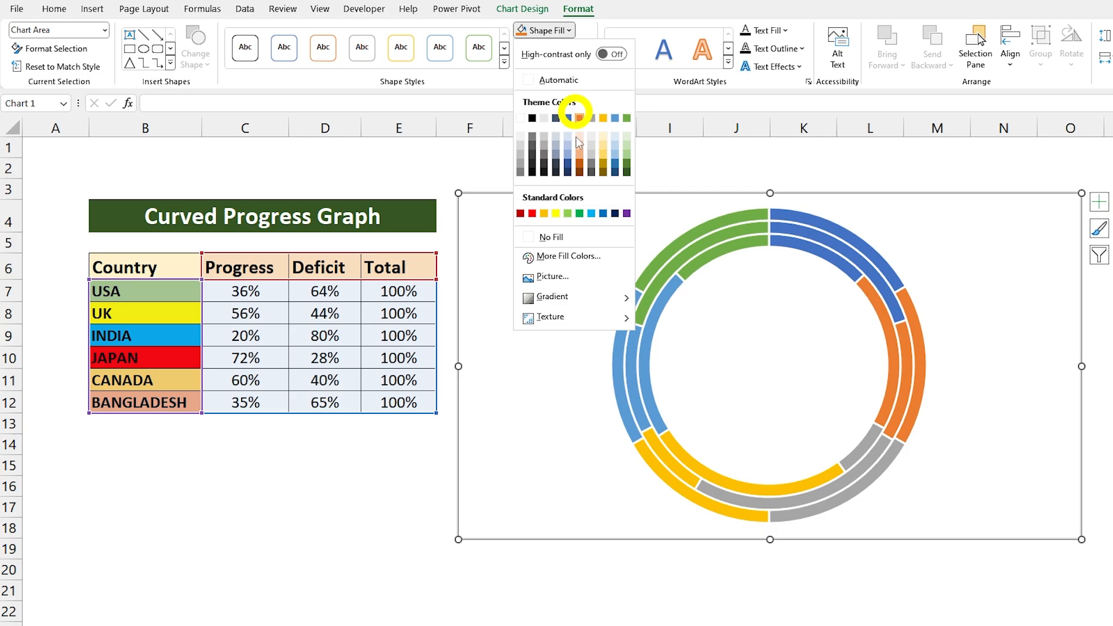
{"action": "left_click", "coordinate": [545, 236]}
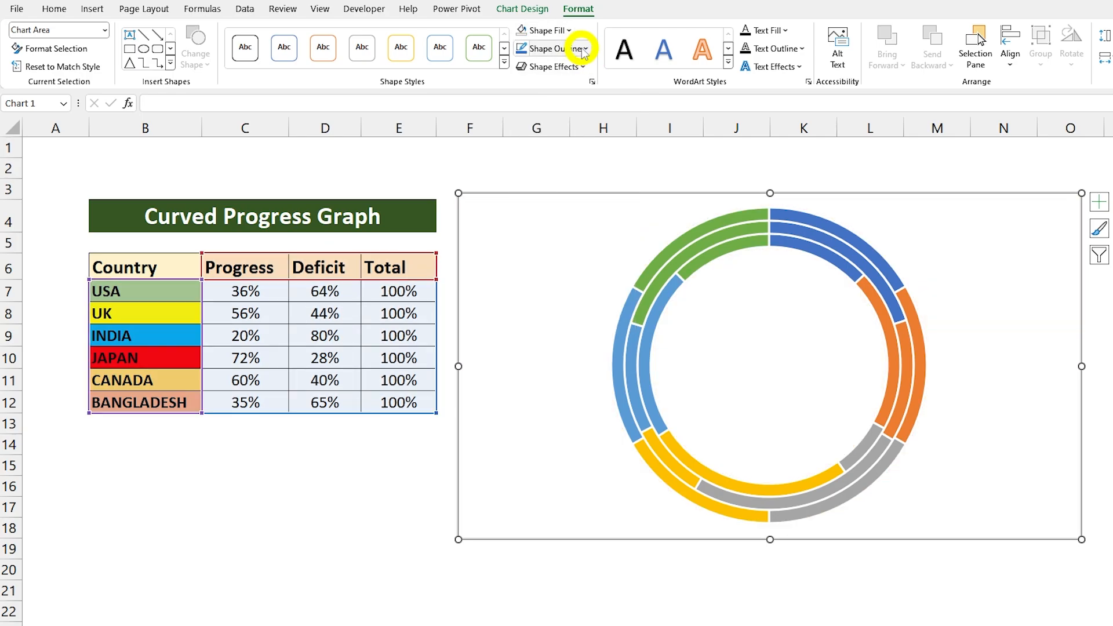
{"action": "left_click", "coordinate": [584, 50]}
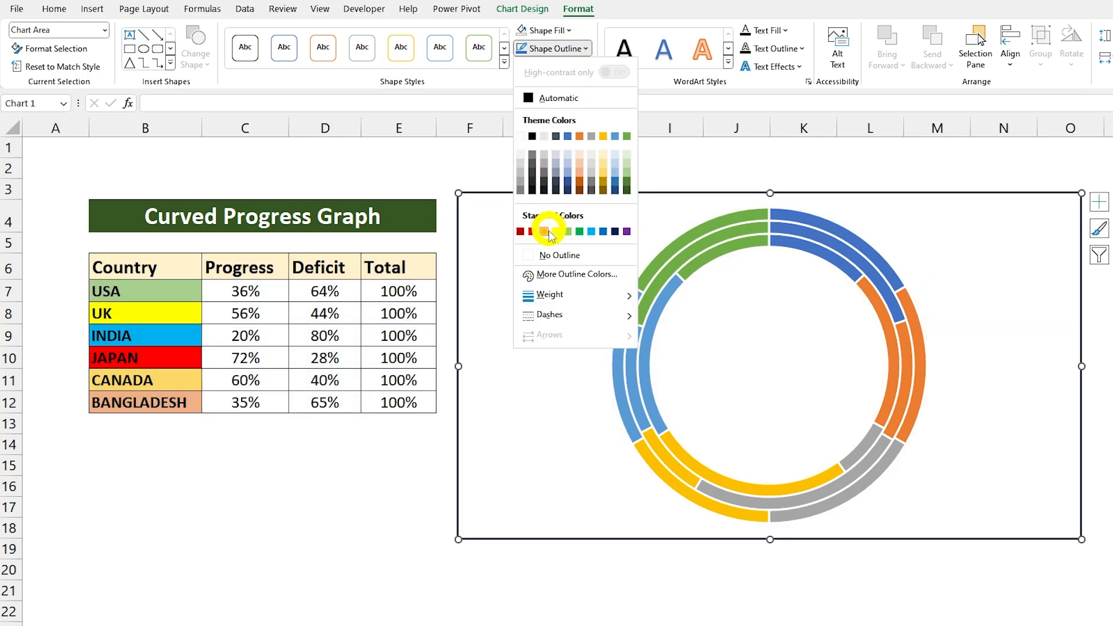
{"action": "left_click", "coordinate": [543, 256]}
{"action": "left_click", "coordinate": [945, 149]}
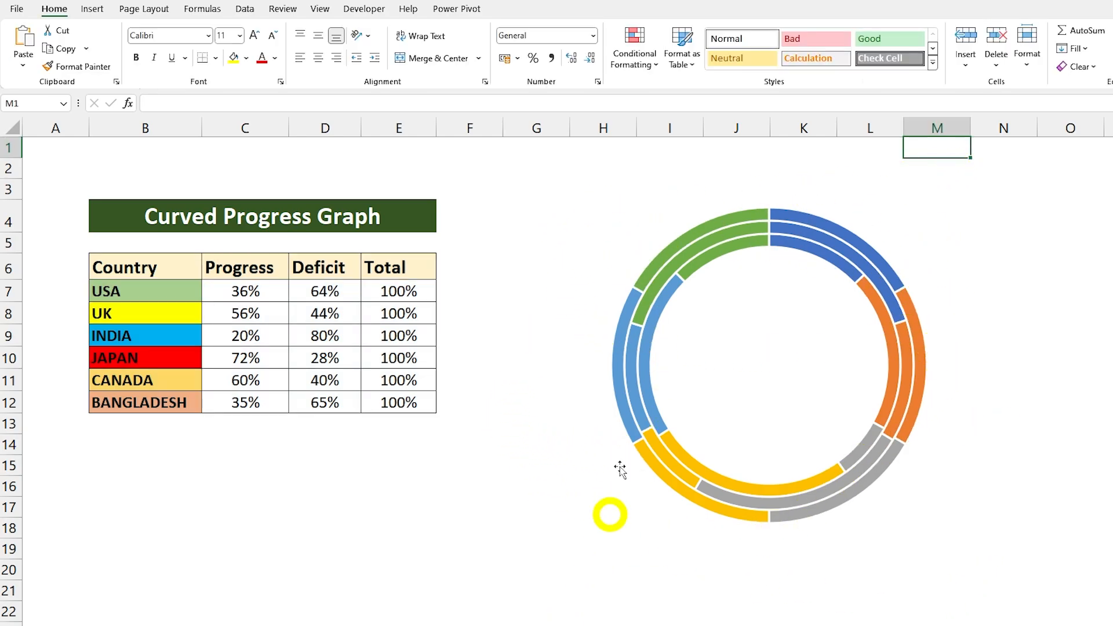
Change the chart type to the doughnut variant that plots each country as its own ring
{"action": "left_click", "coordinate": [623, 215]}
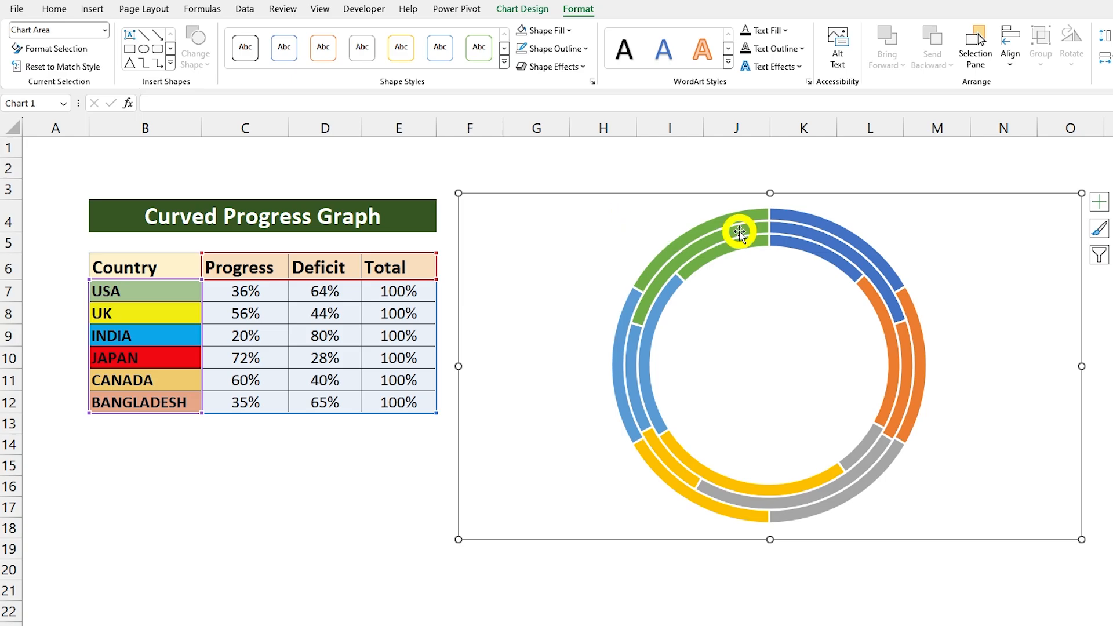
{"action": "left_click", "coordinate": [653, 229]}
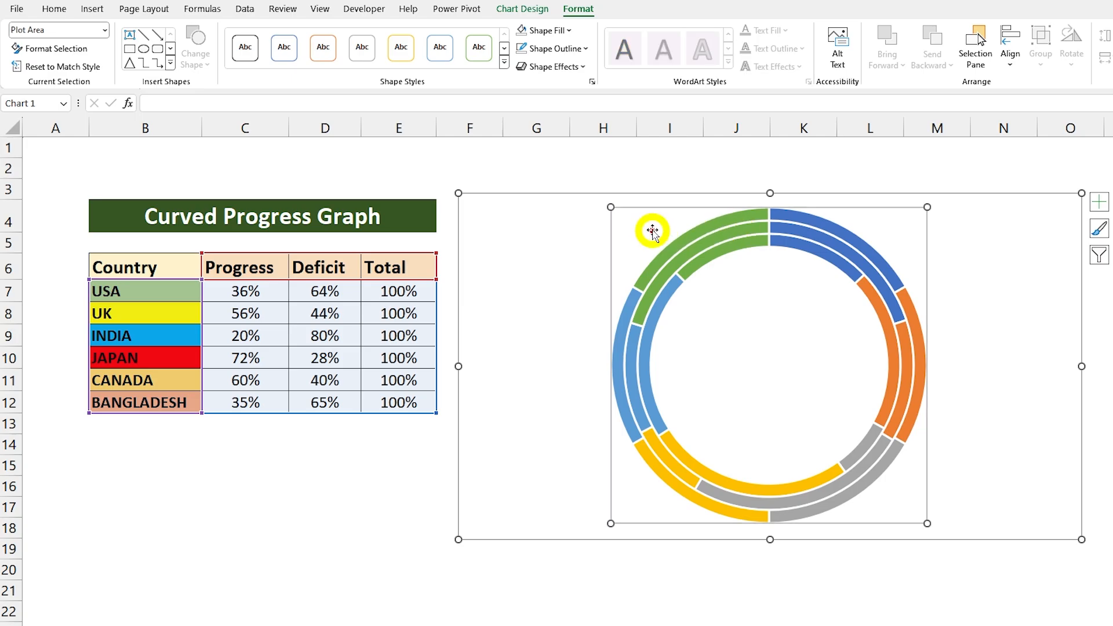
{"action": "right_click", "coordinate": [648, 230]}
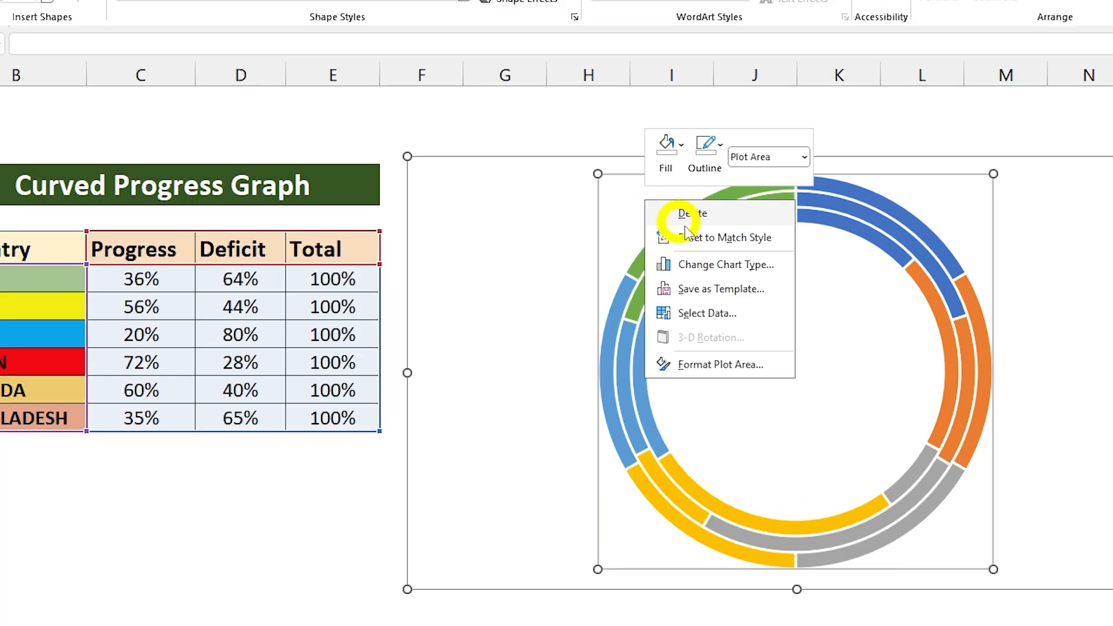
{"action": "left_click", "coordinate": [738, 266]}
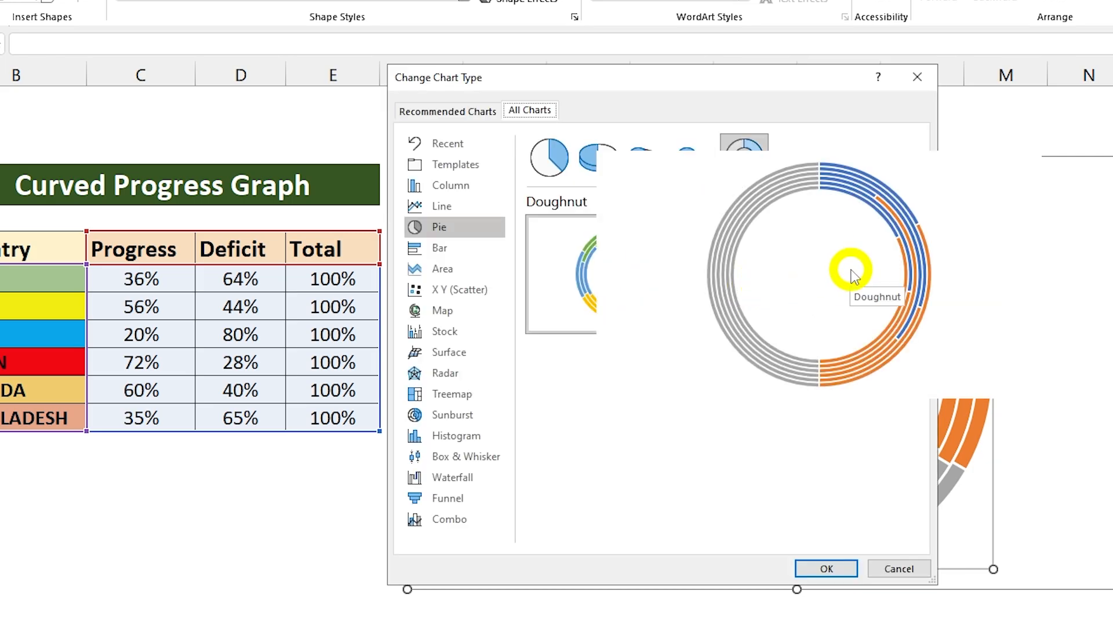
{"action": "left_click", "coordinate": [826, 570]}
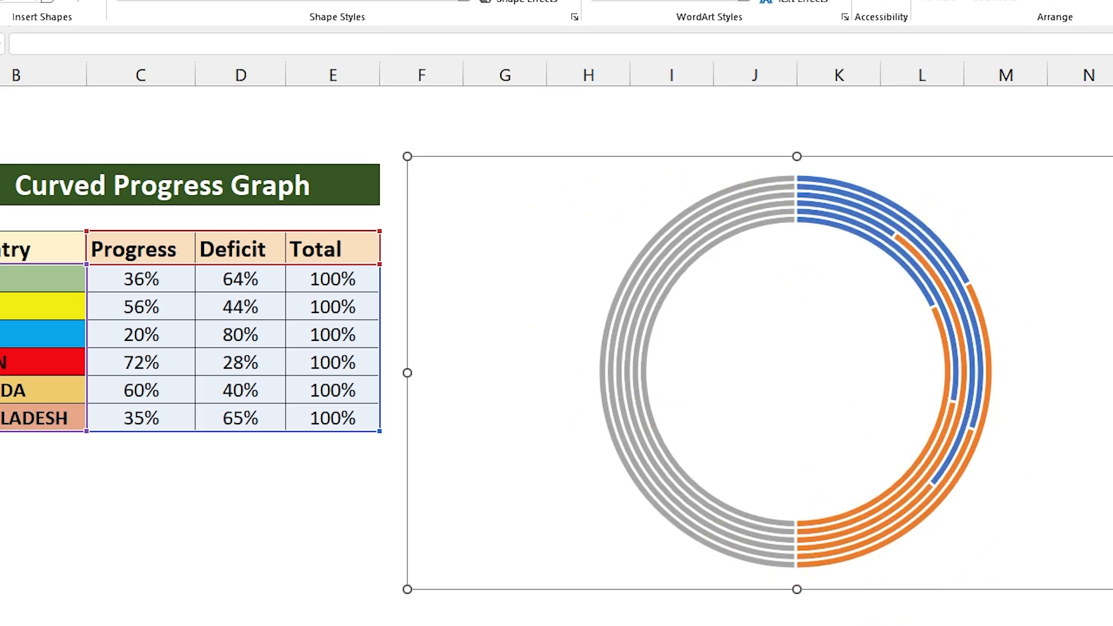
Format the doughnut series with a first slice angle of 270° and a doughnut hole size of 30%
{"action": "left_click", "coordinate": [673, 255]}
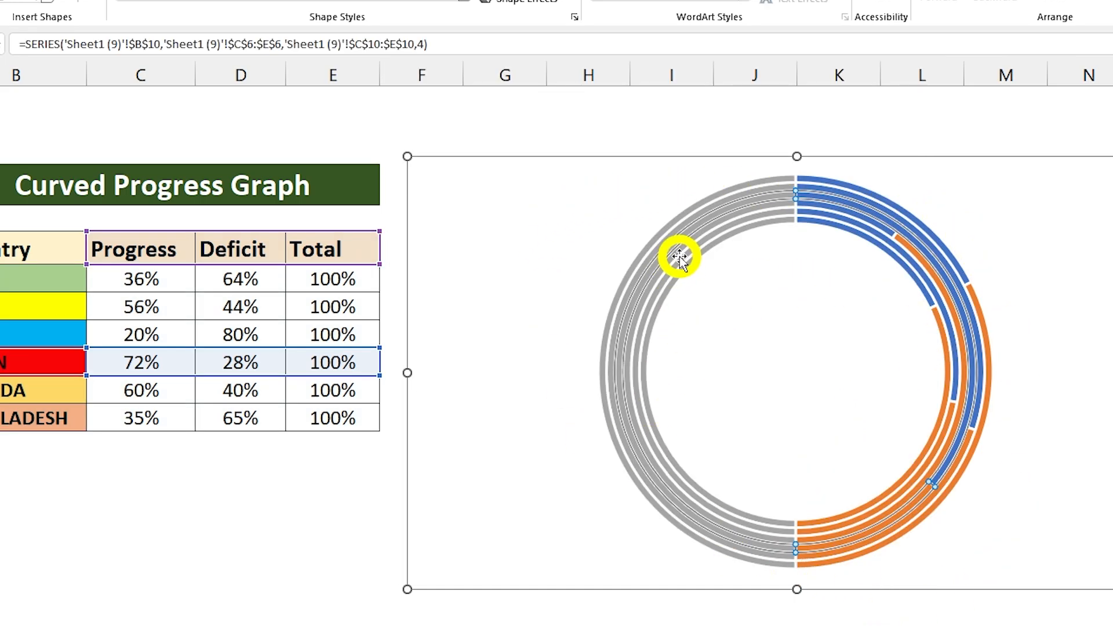
{"action": "right_click", "coordinate": [677, 254]}
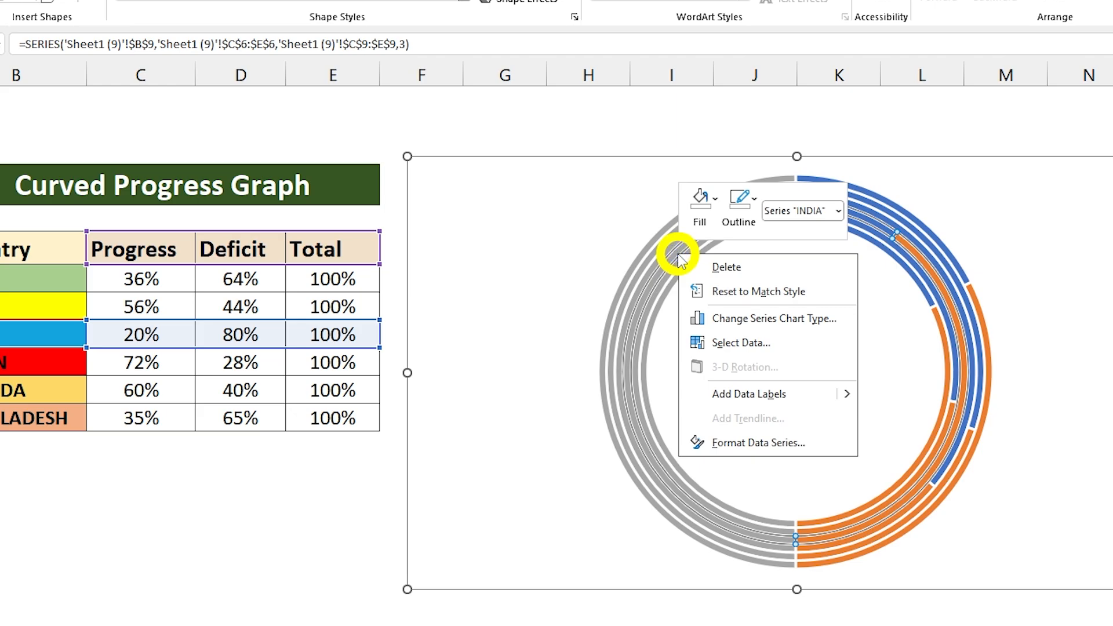
{"action": "left_click", "coordinate": [727, 444]}
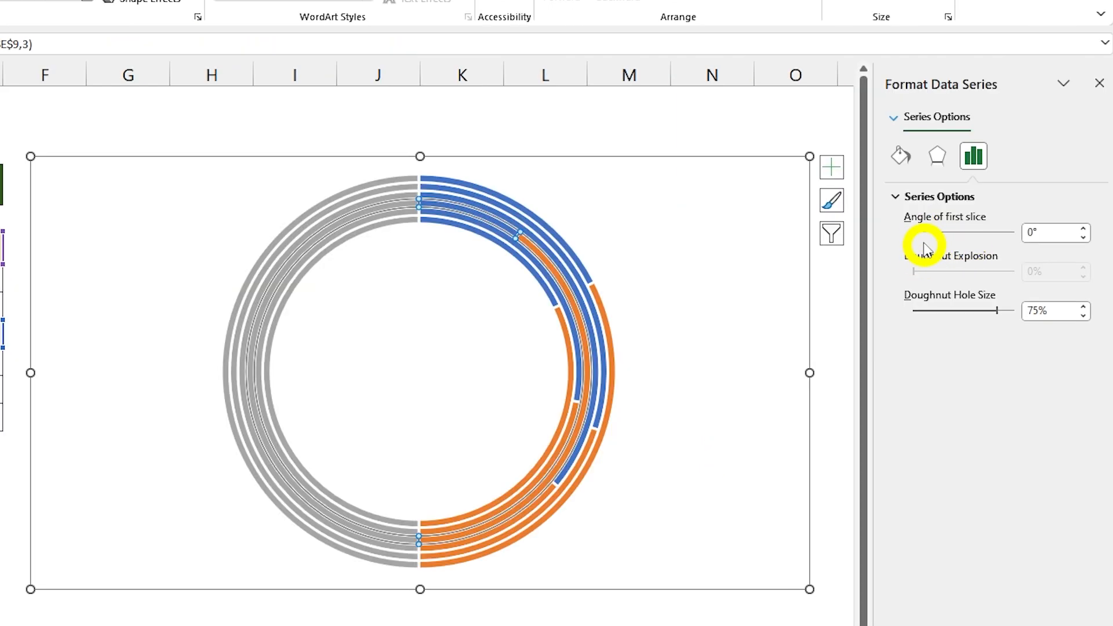
{"action": "left_click", "coordinate": [1044, 232]}
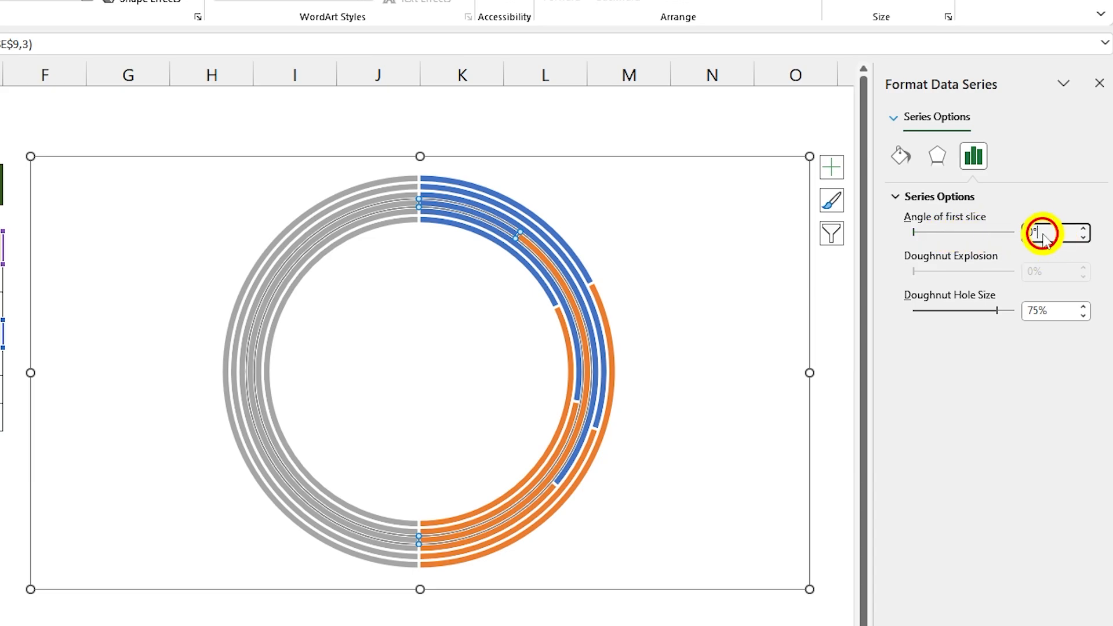
{"action": "type", "text": "270"}
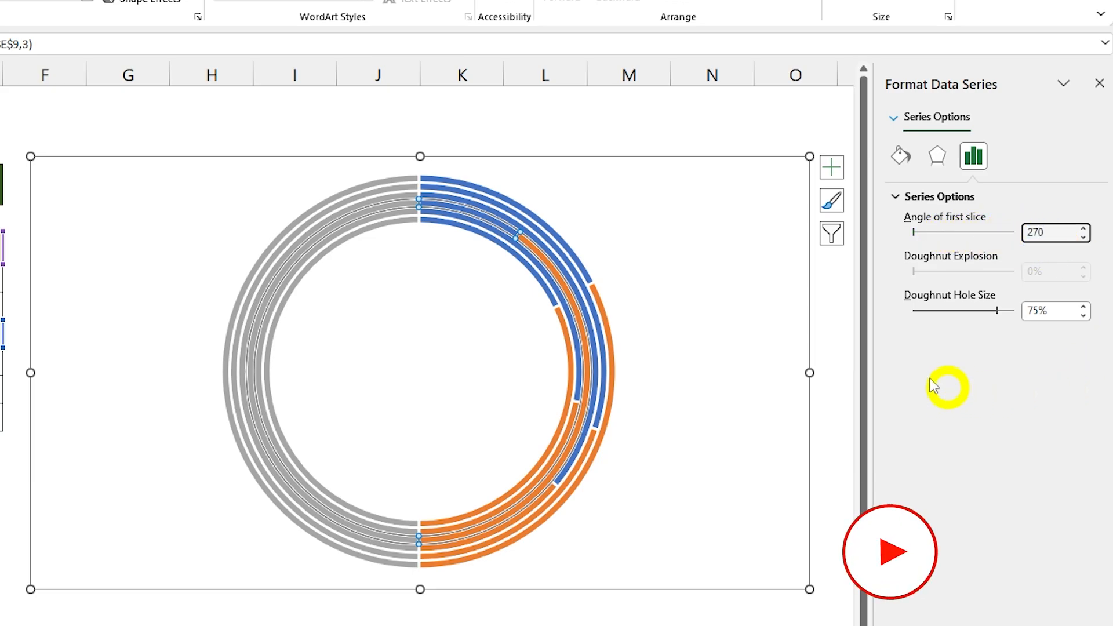
{"action": "left_click", "coordinate": [1048, 312]}
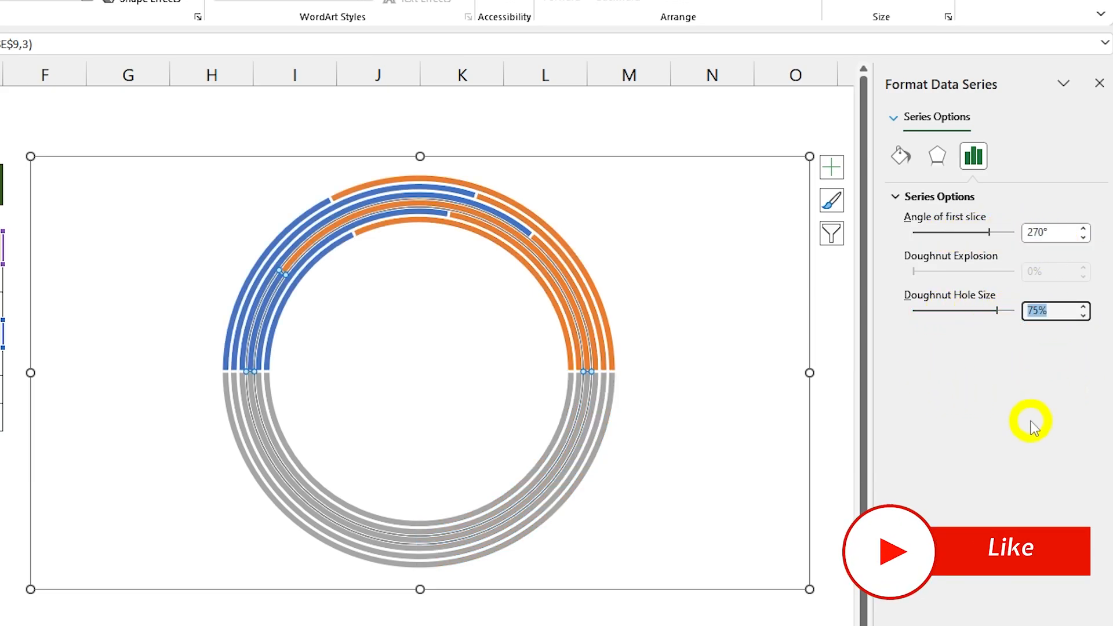
{"action": "type", "text": "30"}
{"action": "key", "text": "Return"}
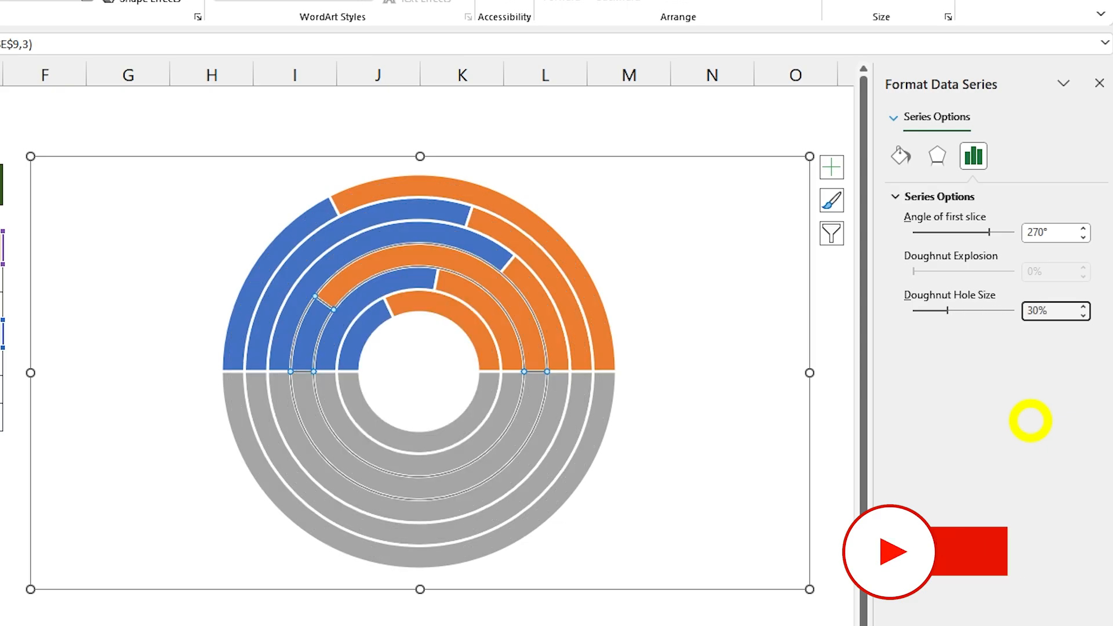
{"action": "left_click", "coordinate": [1100, 85]}
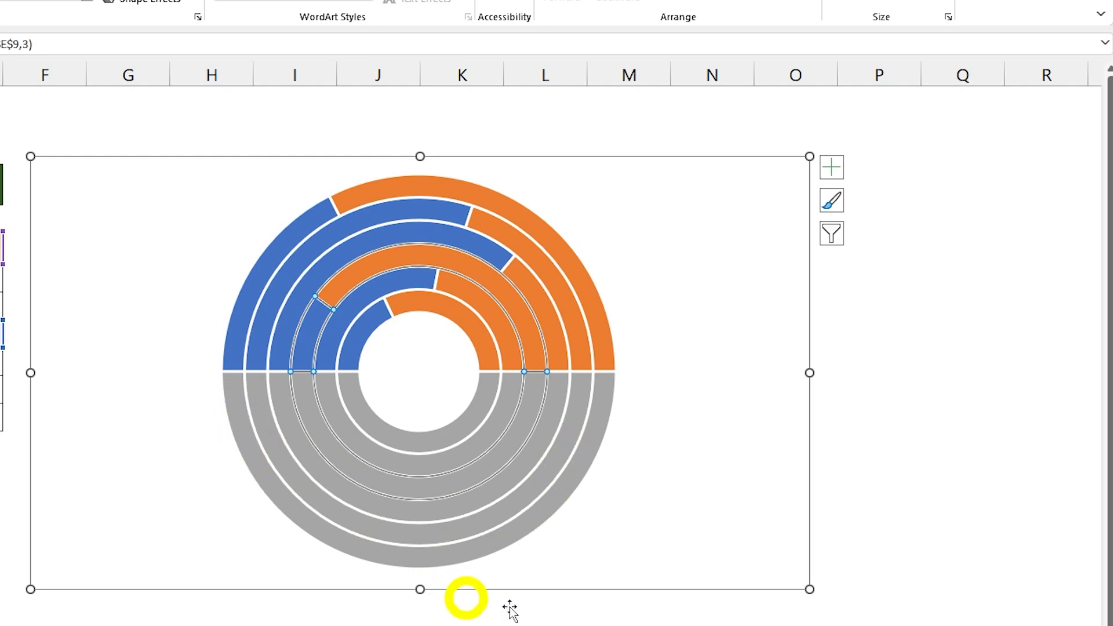
Set only the grey Total slice of the outermost ring to No Fill
{"action": "left_click", "coordinate": [531, 528]}
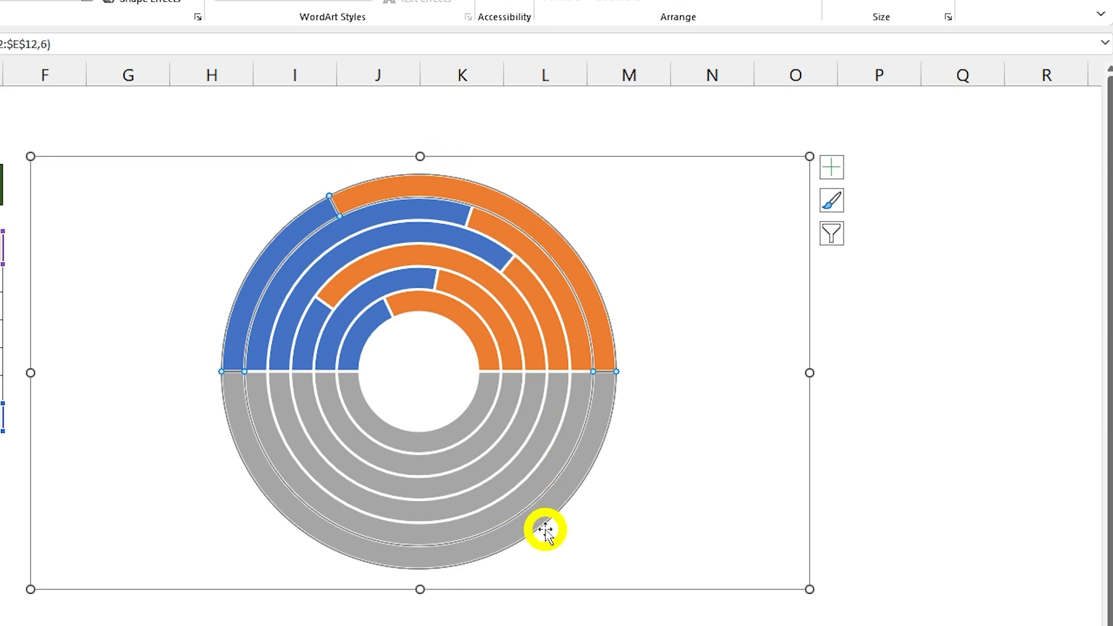
{"action": "left_click", "coordinate": [535, 520]}
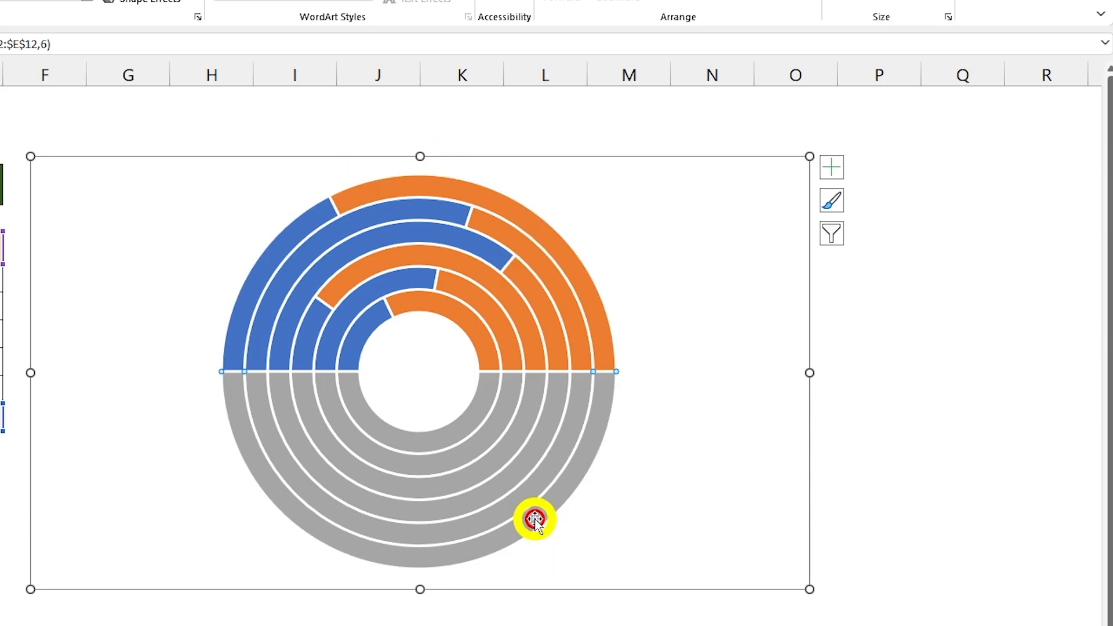
{"action": "left_click", "coordinate": [169, 38]}
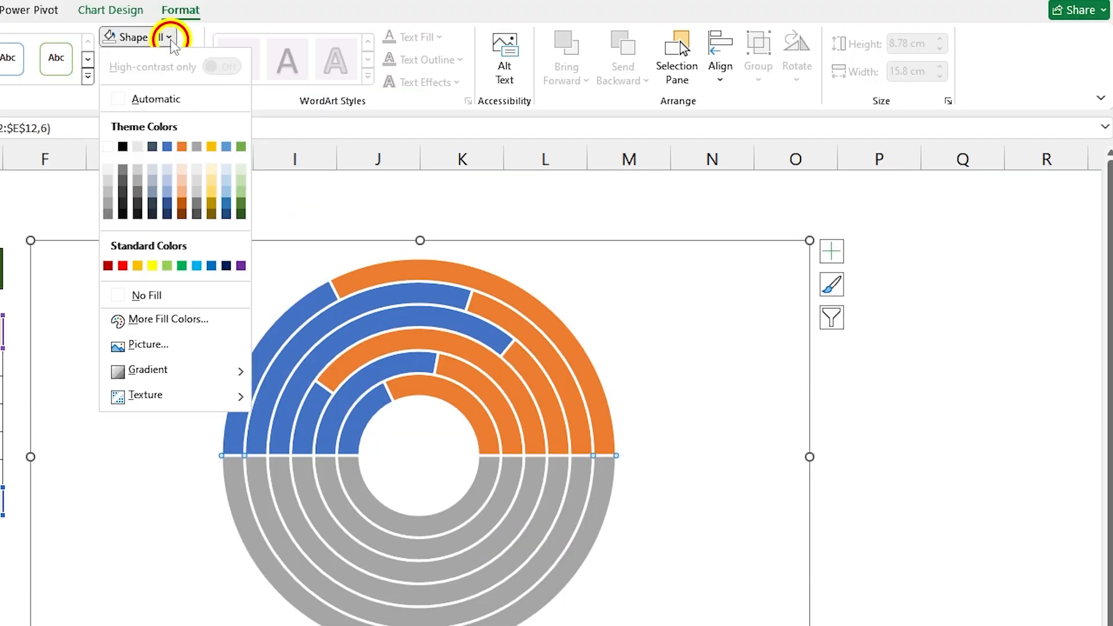
{"action": "left_click", "coordinate": [132, 296]}
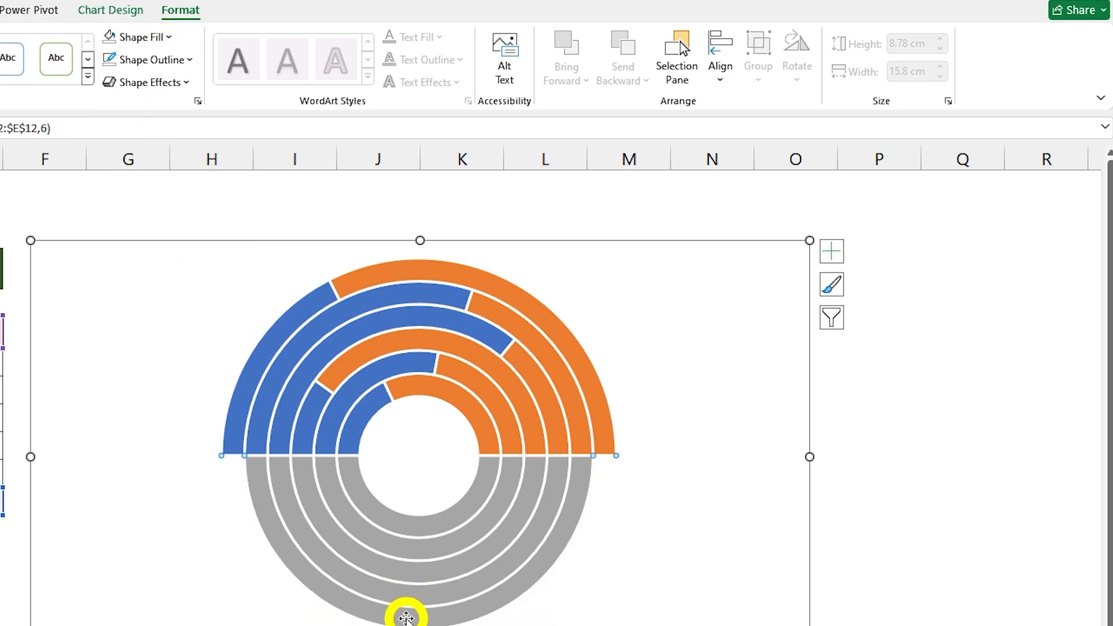
Try to apply No Fill to the whole second-outermost ring
{"action": "left_click", "coordinate": [406, 618]}
{"action": "left_click", "coordinate": [168, 36]}
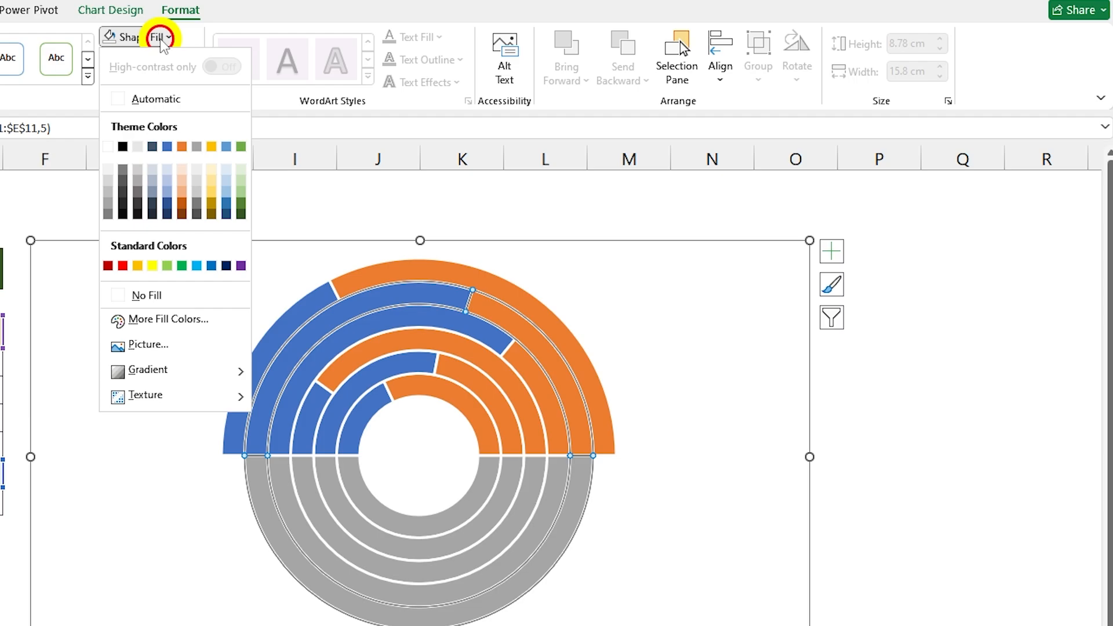
{"action": "left_click", "coordinate": [122, 297]}
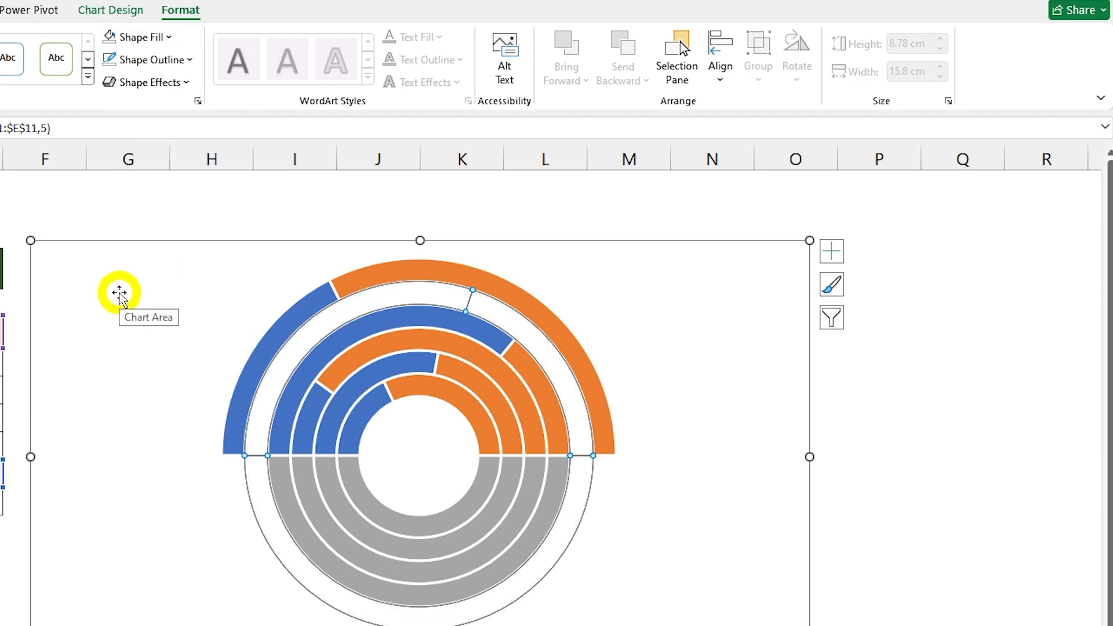
Apply No Fill to just the grey Total slice of the second ring from the outside, keeping its other slices coloured
{"action": "left_click", "coordinate": [301, 567]}
{"action": "left_click", "coordinate": [166, 37]}
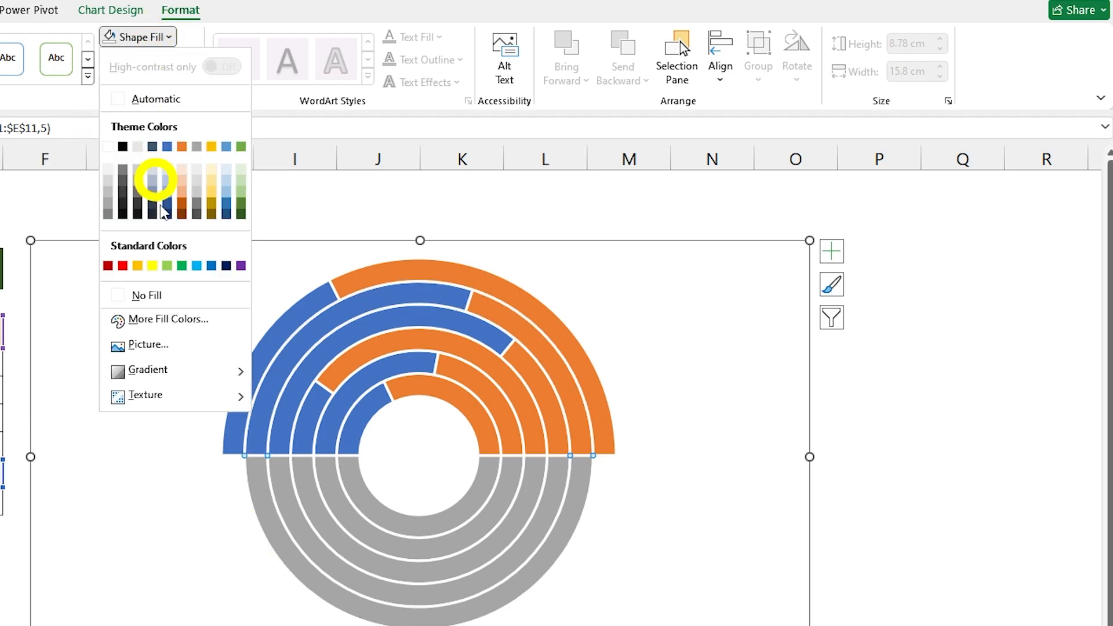
{"action": "left_click", "coordinate": [124, 295]}
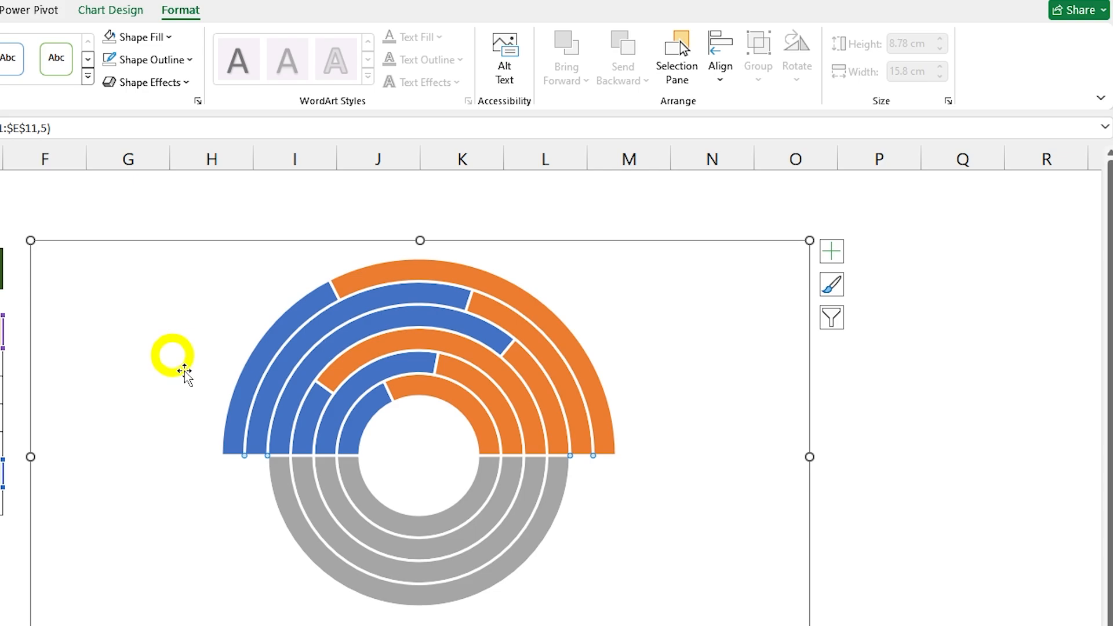
Apply No Fill to the grey Total slices of the third and fourth rings from the outside
{"action": "left_click", "coordinate": [315, 549]}
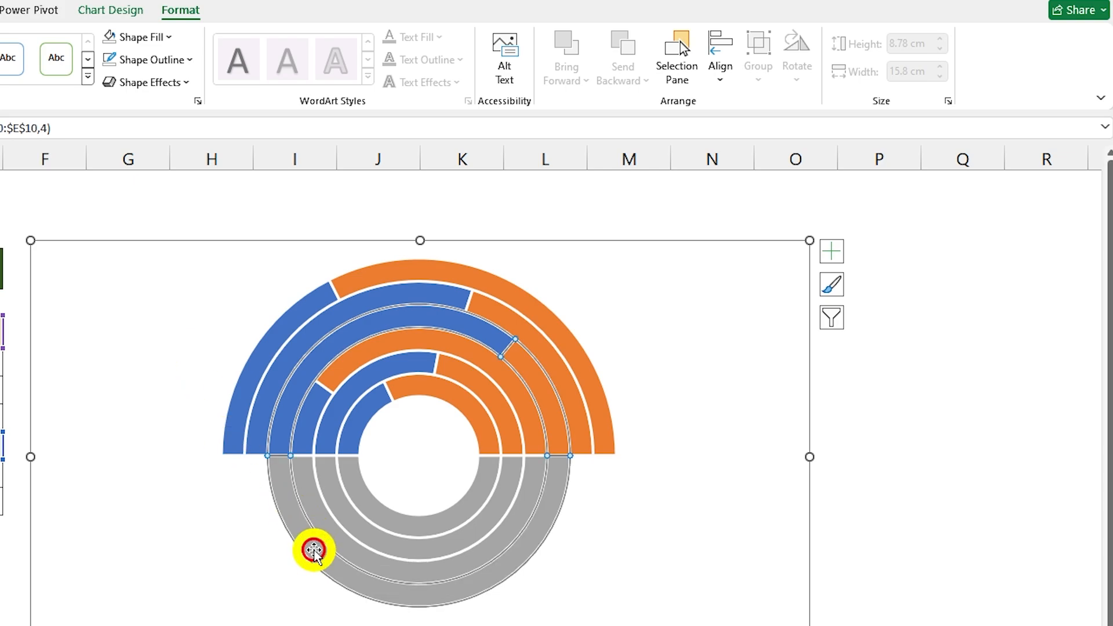
{"action": "left_click", "coordinate": [421, 598]}
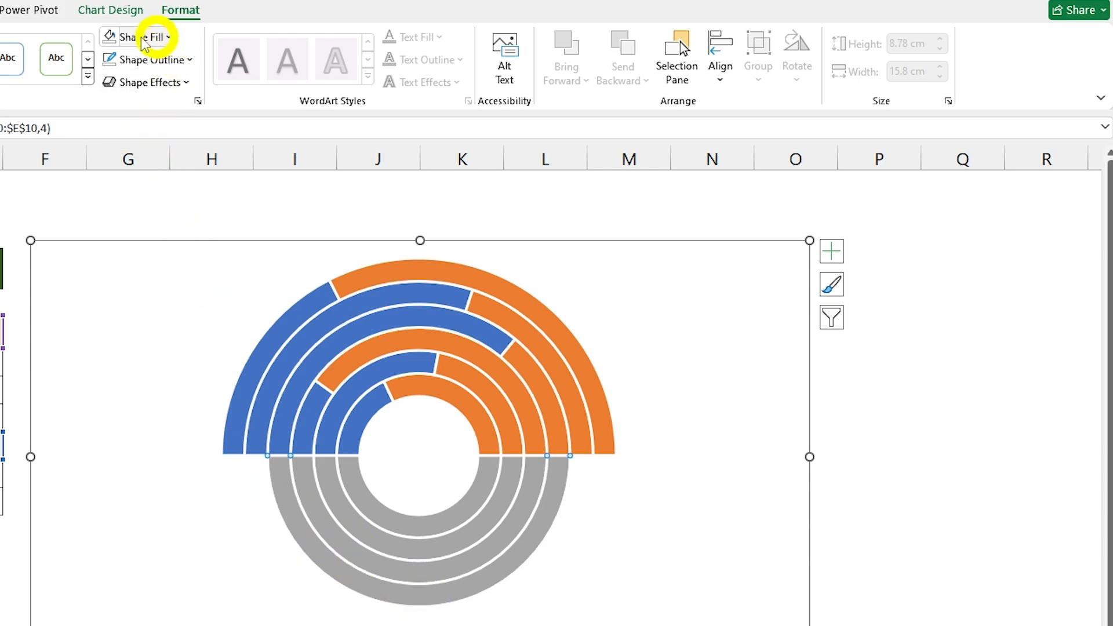
{"action": "left_click", "coordinate": [110, 41]}
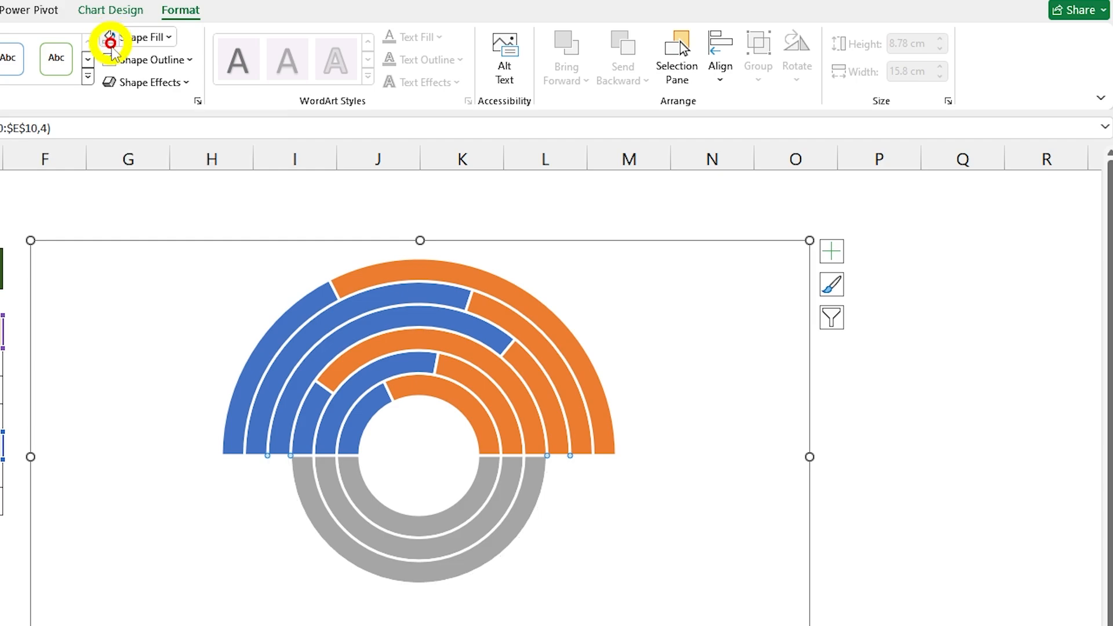
{"action": "left_click", "coordinate": [381, 564]}
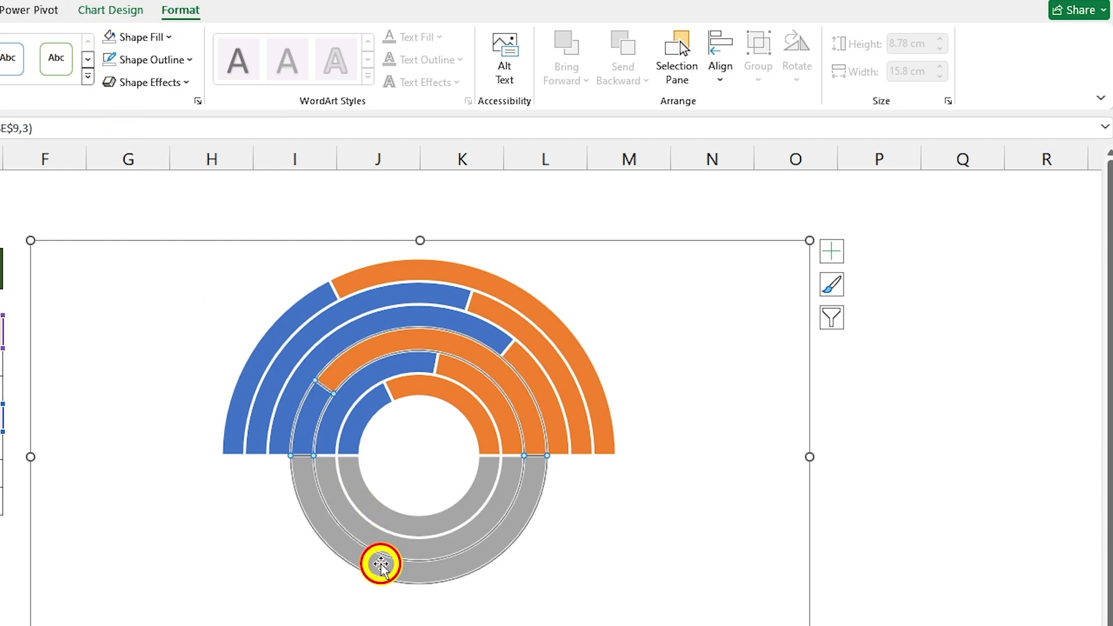
{"action": "left_click", "coordinate": [109, 37]}
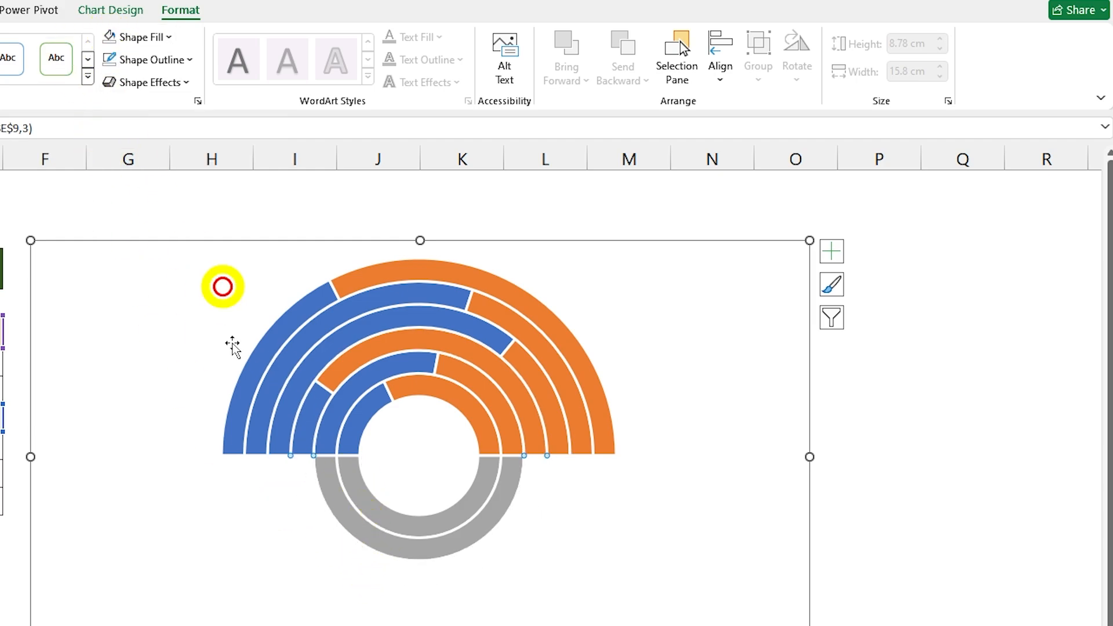
Apply No Fill to the grey Total slices of the two innermost rings
{"action": "left_click", "coordinate": [339, 508]}
{"action": "left_click", "coordinate": [110, 37]}
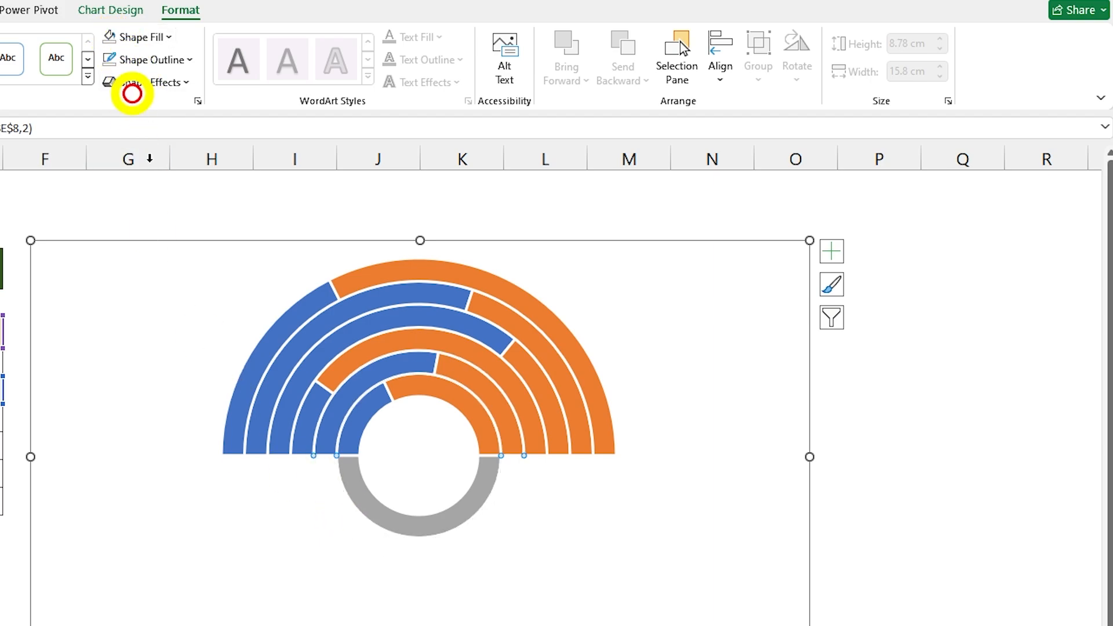
{"action": "left_click", "coordinate": [369, 497]}
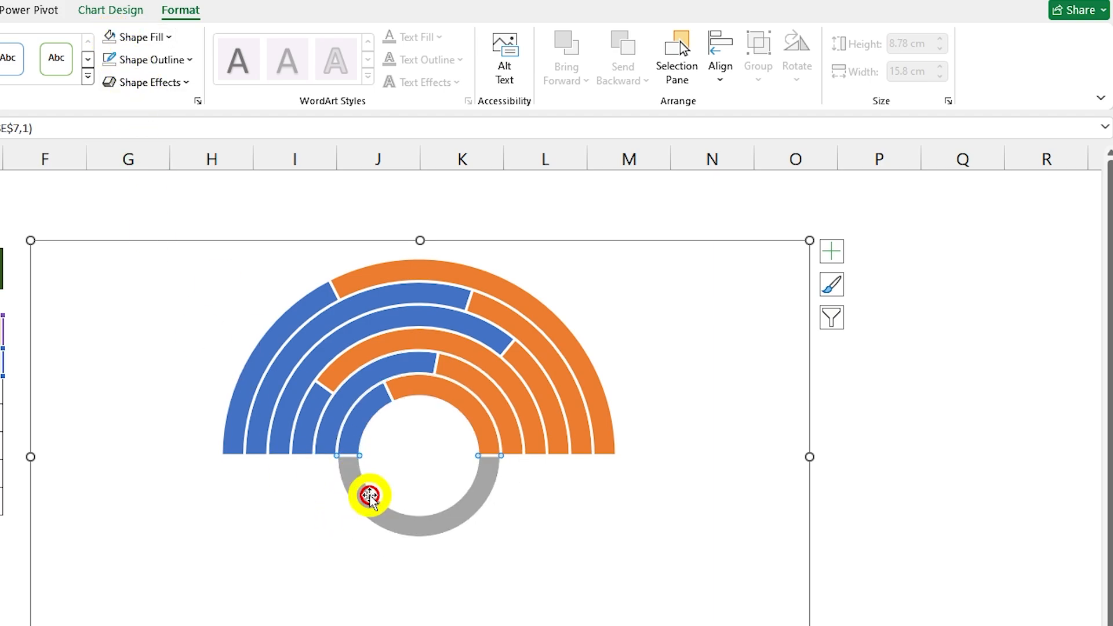
{"action": "left_click", "coordinate": [110, 37]}
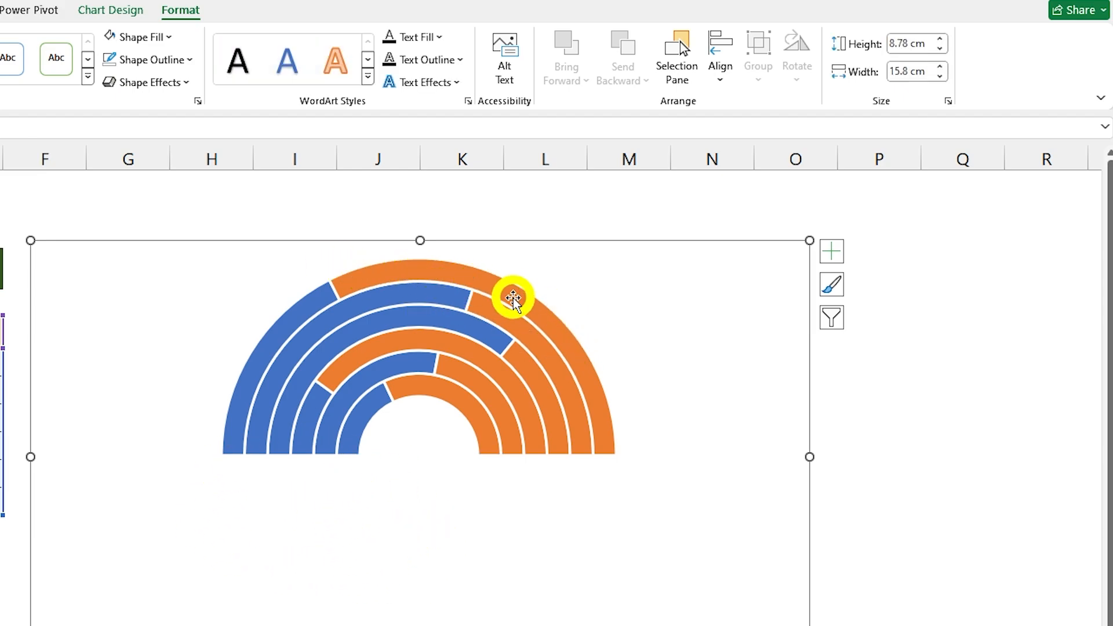
Fill the orange Deficit slices of the two outermost rings, BANGLADESH and CANADA, with light grey
{"action": "left_click", "coordinate": [472, 279]}
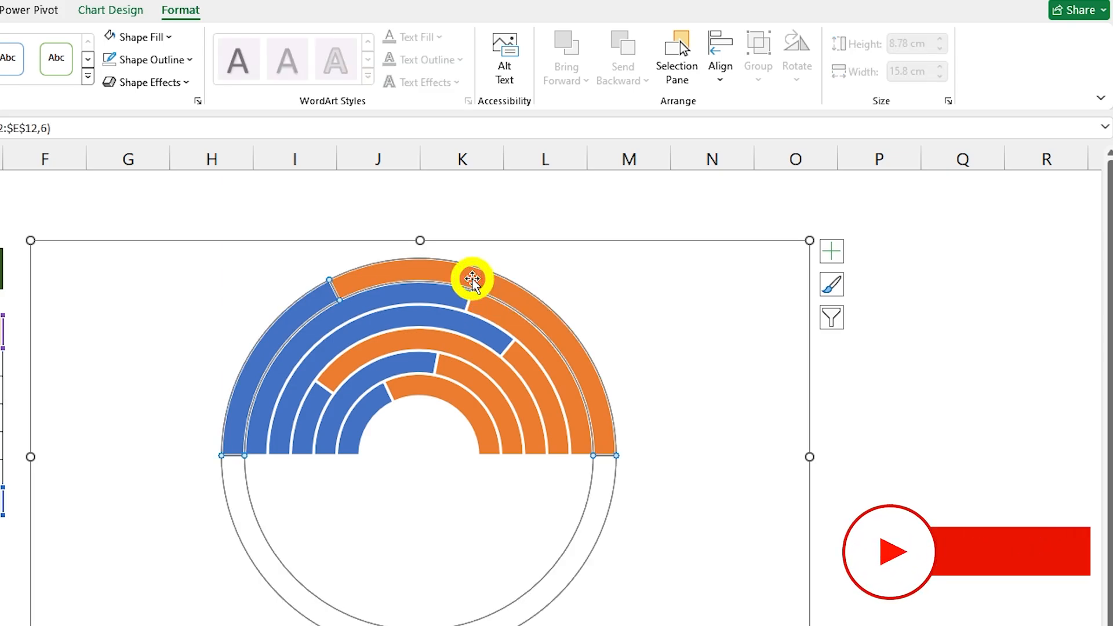
{"action": "left_click", "coordinate": [472, 279]}
{"action": "left_click", "coordinate": [156, 36]}
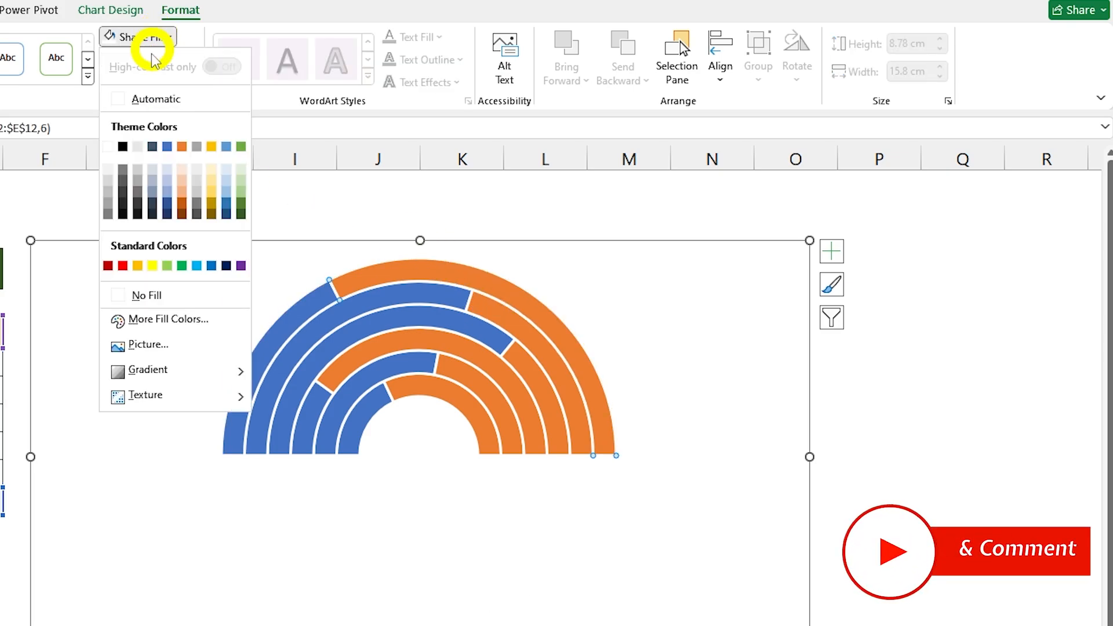
{"action": "left_click", "coordinate": [109, 171]}
{"action": "left_click", "coordinate": [517, 323]}
{"action": "left_click", "coordinate": [518, 324]}
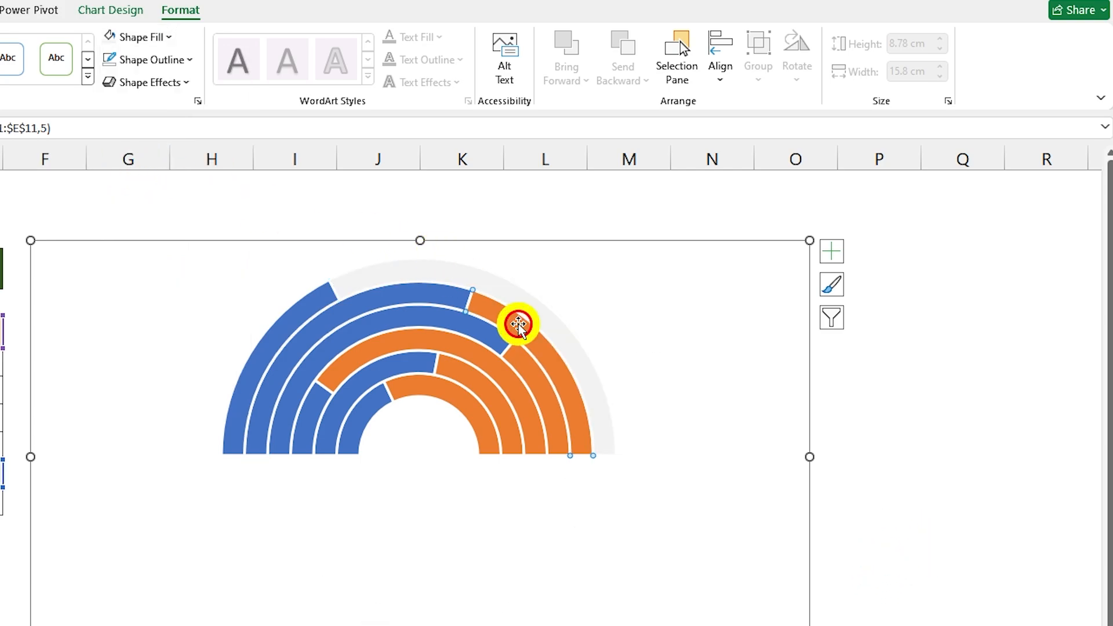
{"action": "left_click", "coordinate": [109, 36]}
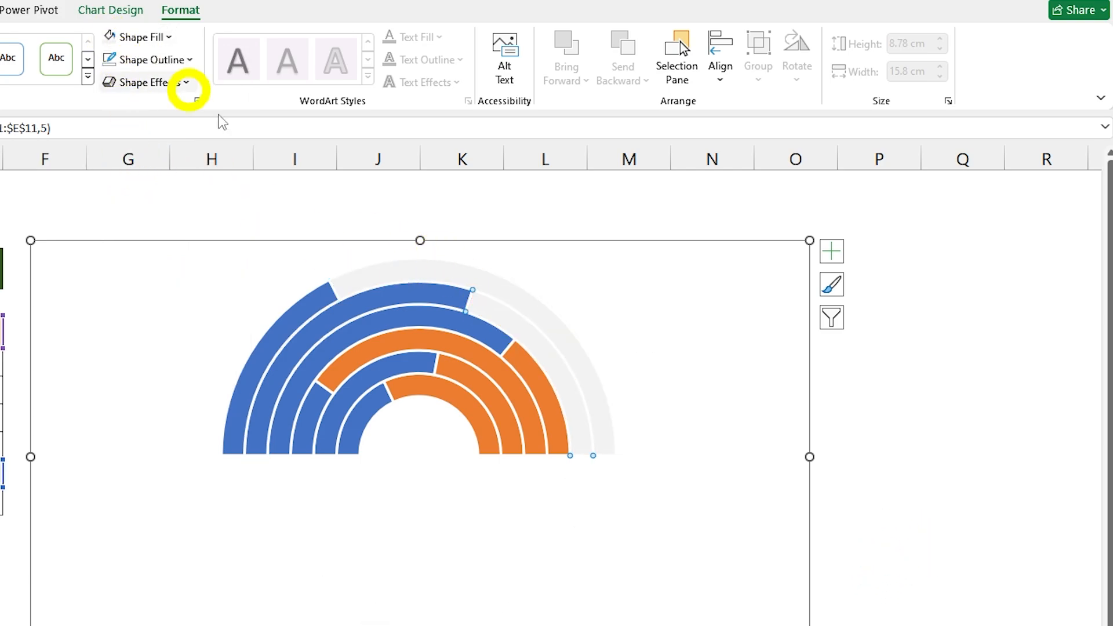
Fill the orange Deficit slices of the JAPAN and INDIA rings with the same light grey
{"action": "double_click", "coordinate": [535, 374]}
{"action": "left_click", "coordinate": [535, 374]}
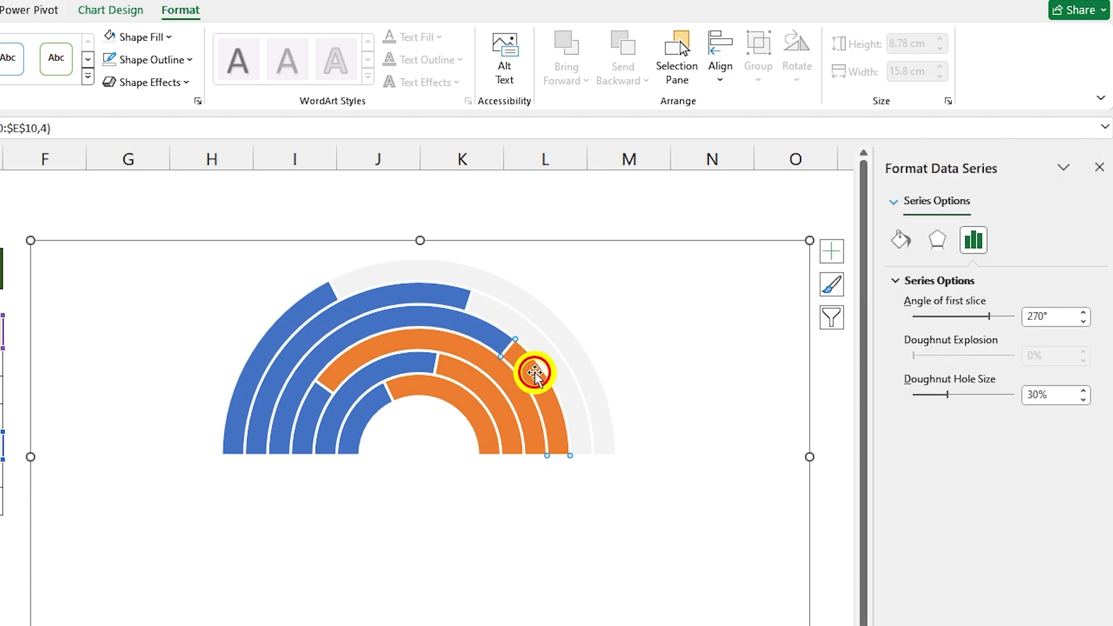
{"action": "left_click", "coordinate": [109, 36]}
{"action": "left_click", "coordinate": [428, 342]}
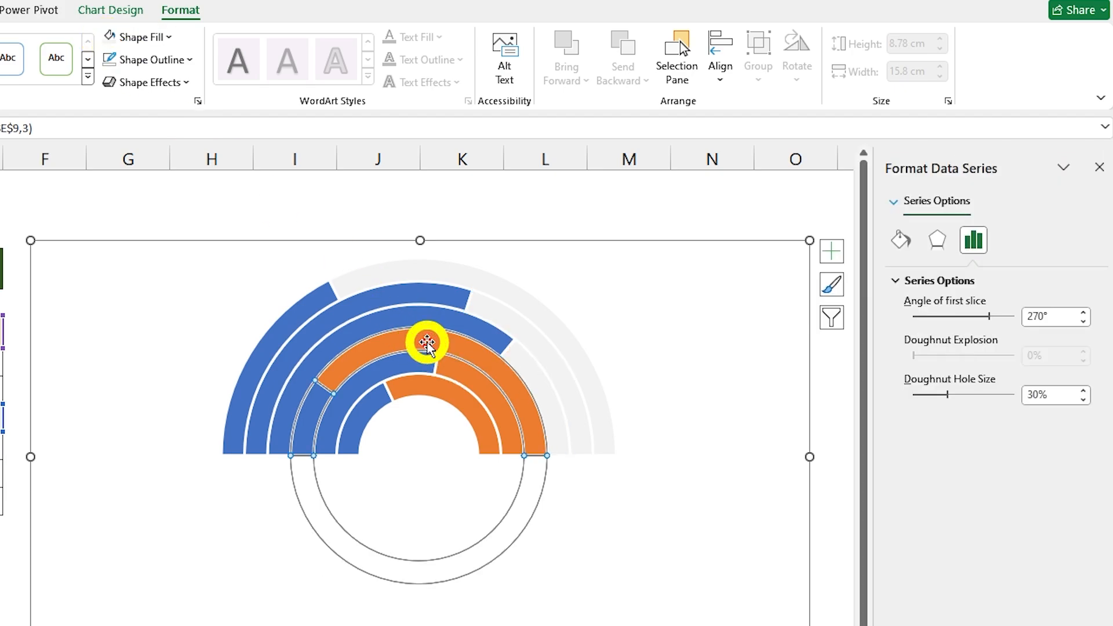
{"action": "left_click", "coordinate": [427, 342]}
{"action": "left_click", "coordinate": [109, 36]}
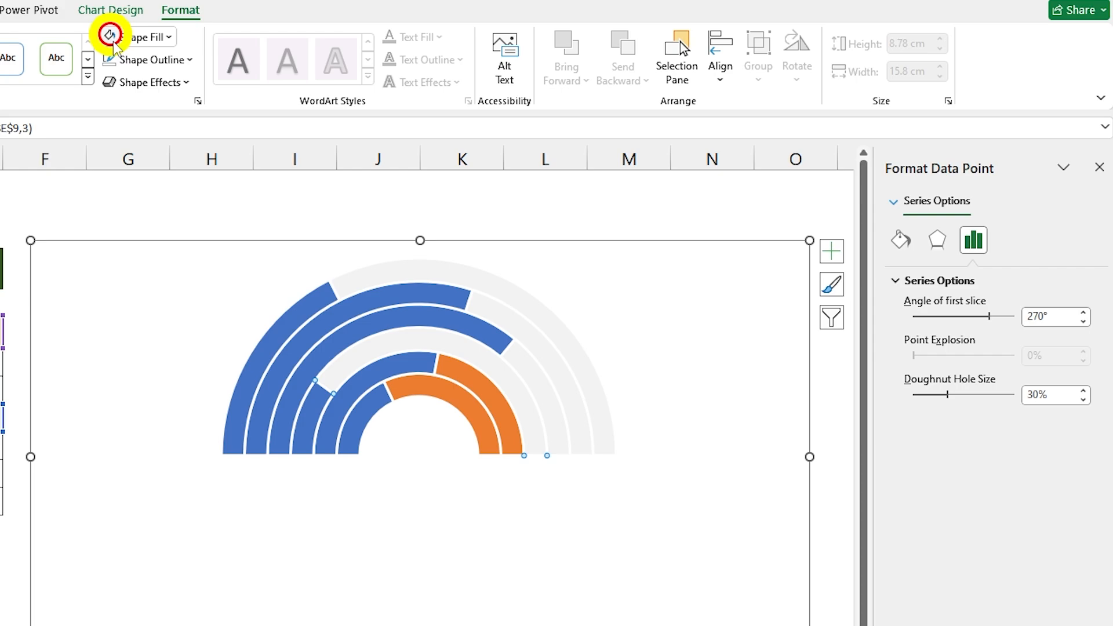
Fill the orange Deficit slices of the two innermost rings, UK and USA, with light grey
{"action": "left_click", "coordinate": [467, 371]}
{"action": "left_click", "coordinate": [461, 369]}
{"action": "left_click", "coordinate": [109, 36]}
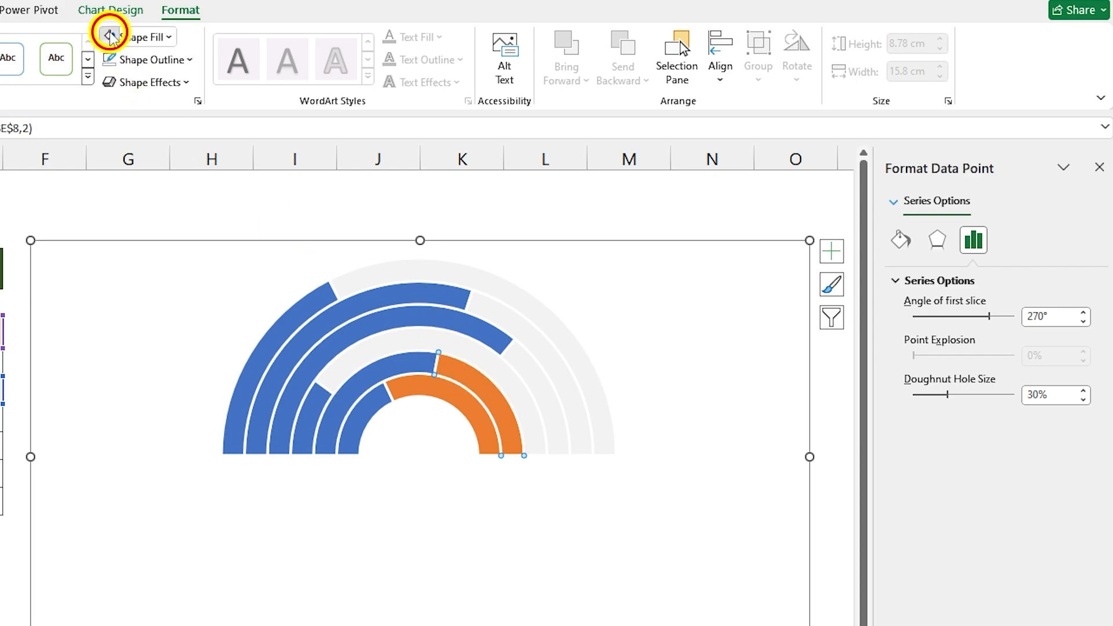
{"action": "left_click", "coordinate": [455, 403]}
{"action": "left_click", "coordinate": [466, 404]}
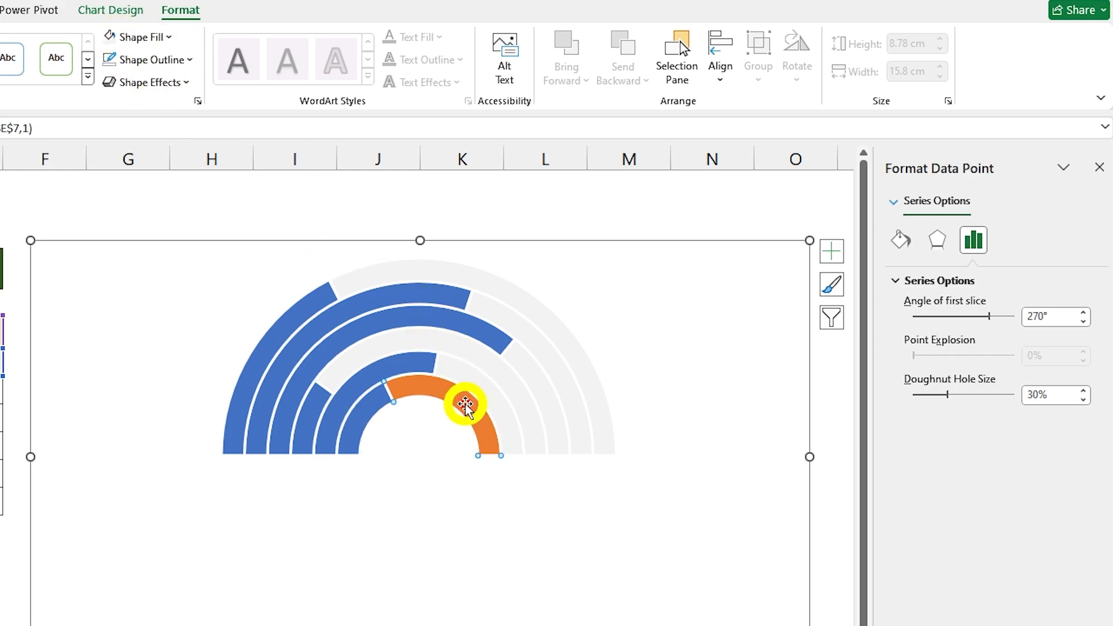
{"action": "left_click", "coordinate": [110, 36]}
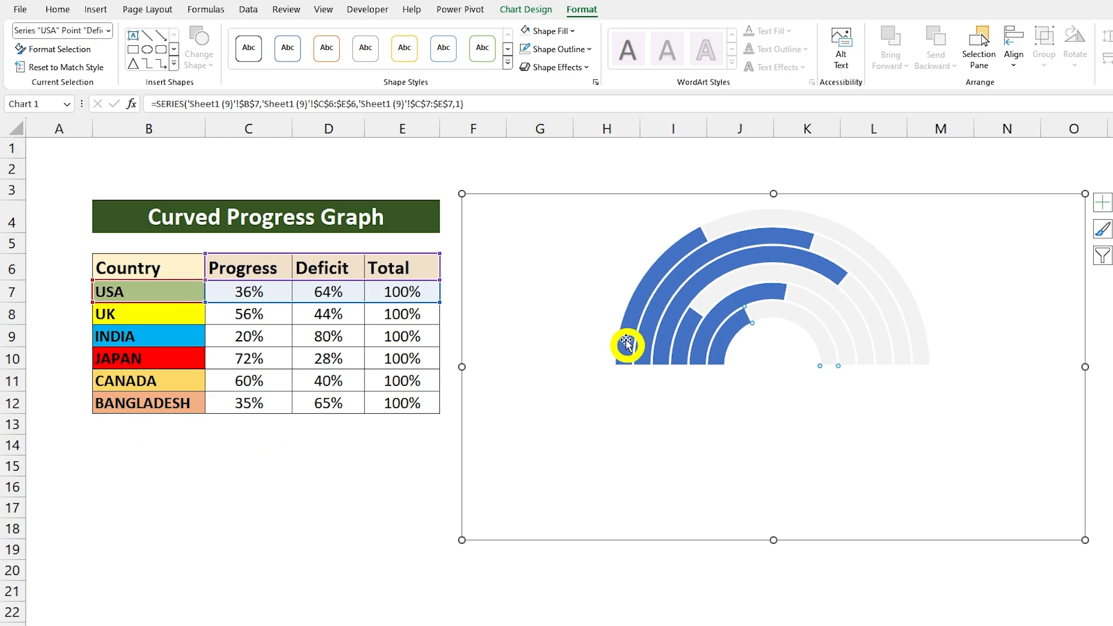
Match the innermost Progress slices to their country cells: fill USA's light green and UK's yellow
{"action": "left_click", "coordinate": [725, 343]}
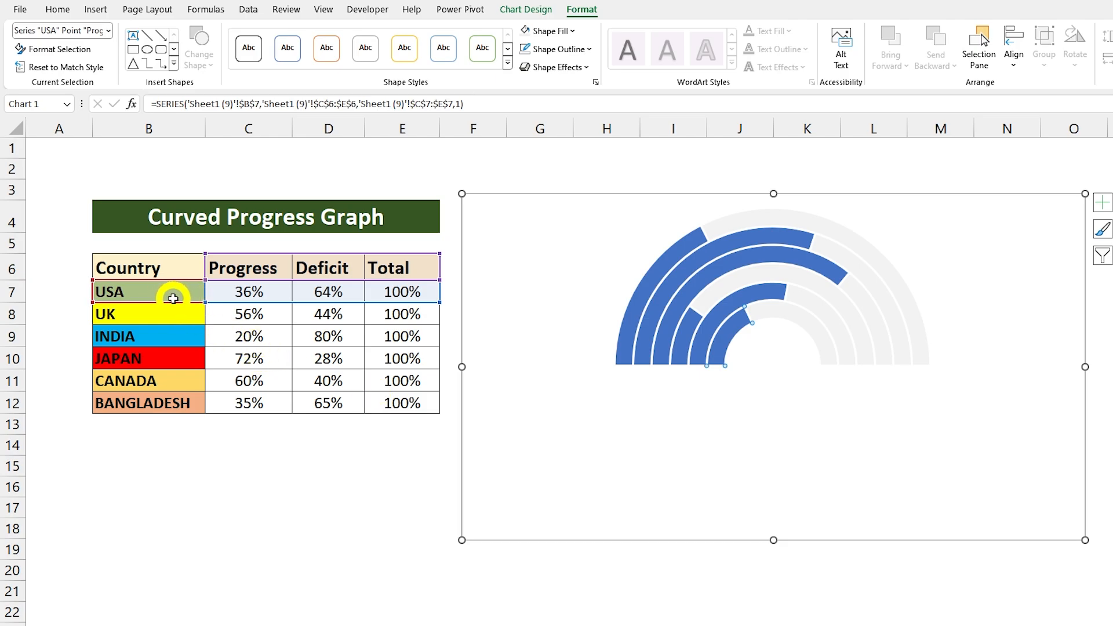
{"action": "left_click", "coordinate": [573, 32]}
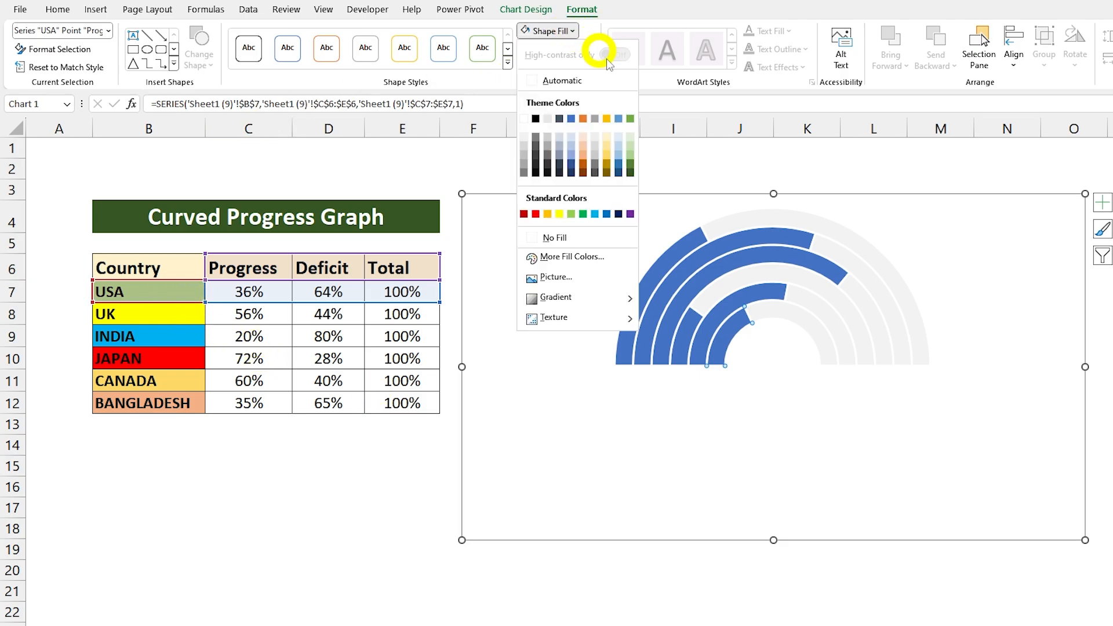
{"action": "left_click", "coordinate": [631, 147]}
{"action": "left_click", "coordinate": [719, 316]}
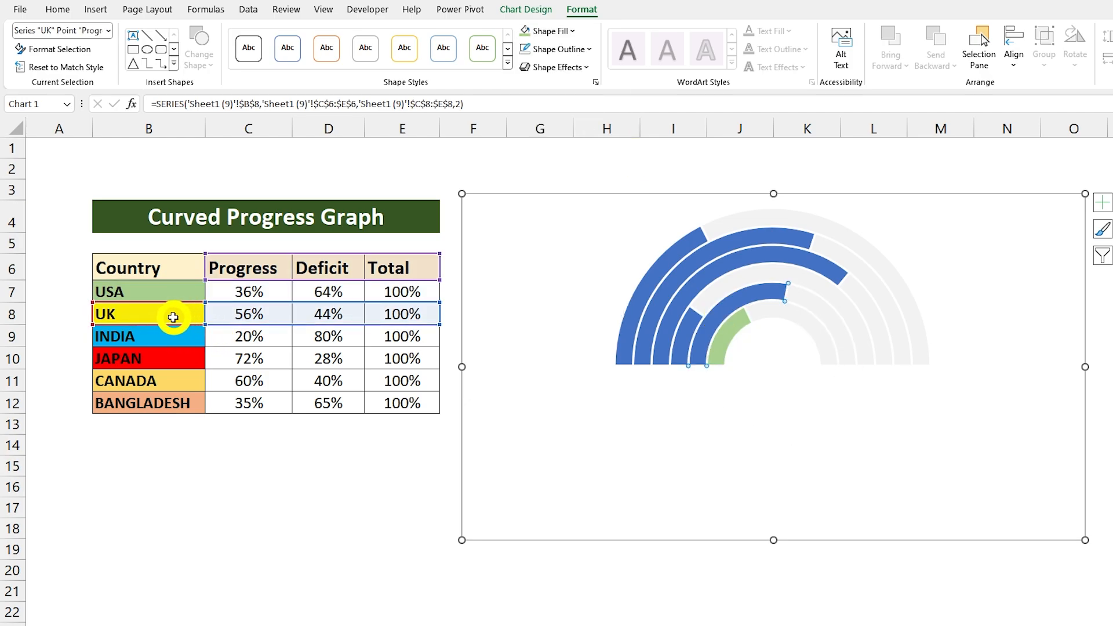
{"action": "left_click", "coordinate": [573, 31]}
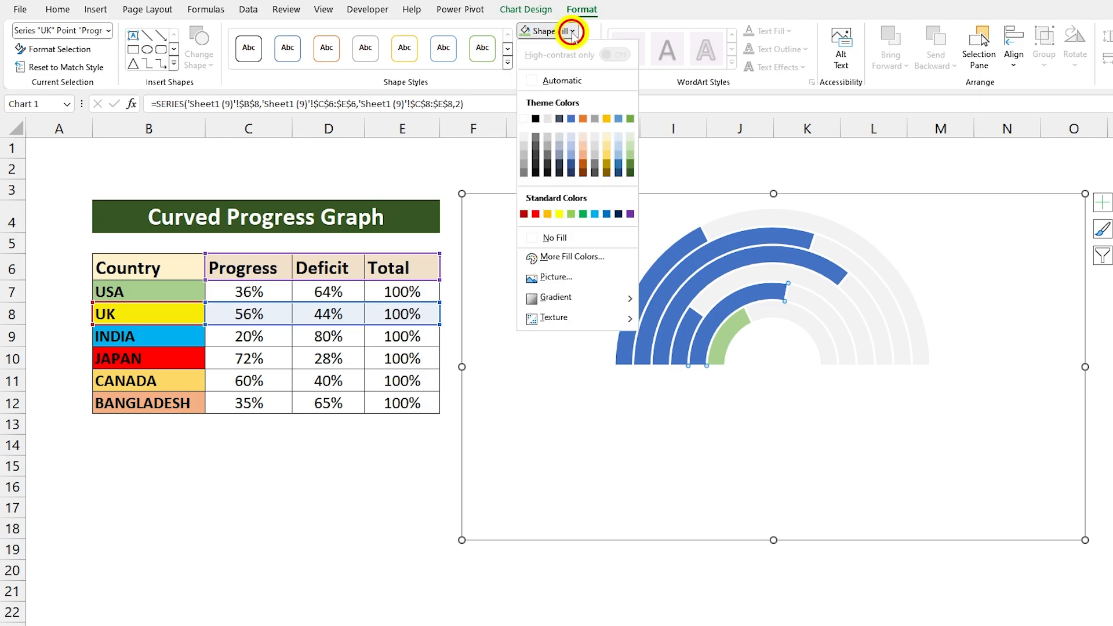
Fill only the Progress slice of the INDIA ring with light blue to match its table cell
{"action": "left_click", "coordinate": [692, 326]}
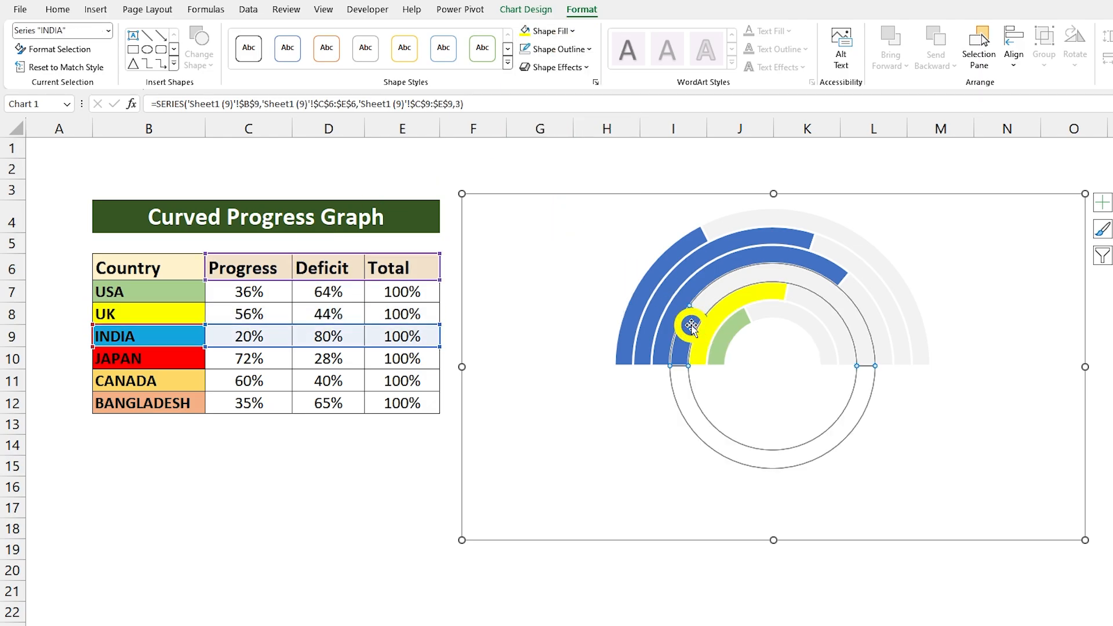
{"action": "left_click", "coordinate": [691, 326]}
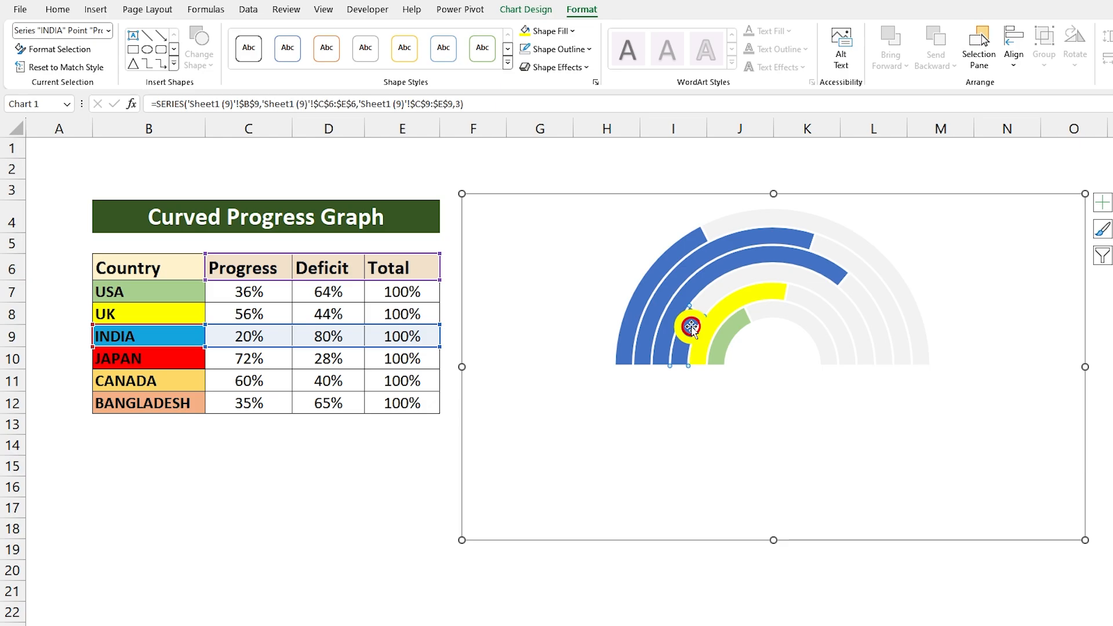
{"action": "left_click", "coordinate": [572, 31]}
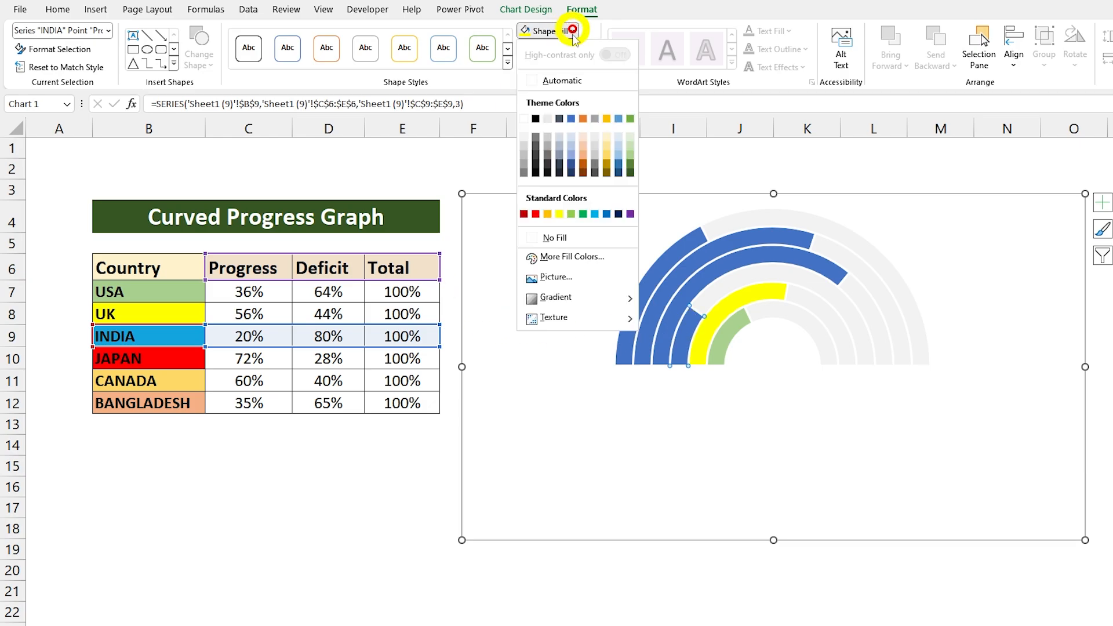
{"action": "left_click", "coordinate": [598, 214]}
Fill only the Progress slice of the JAPAN ring with red to match its table cell
{"action": "left_click", "coordinate": [721, 270]}
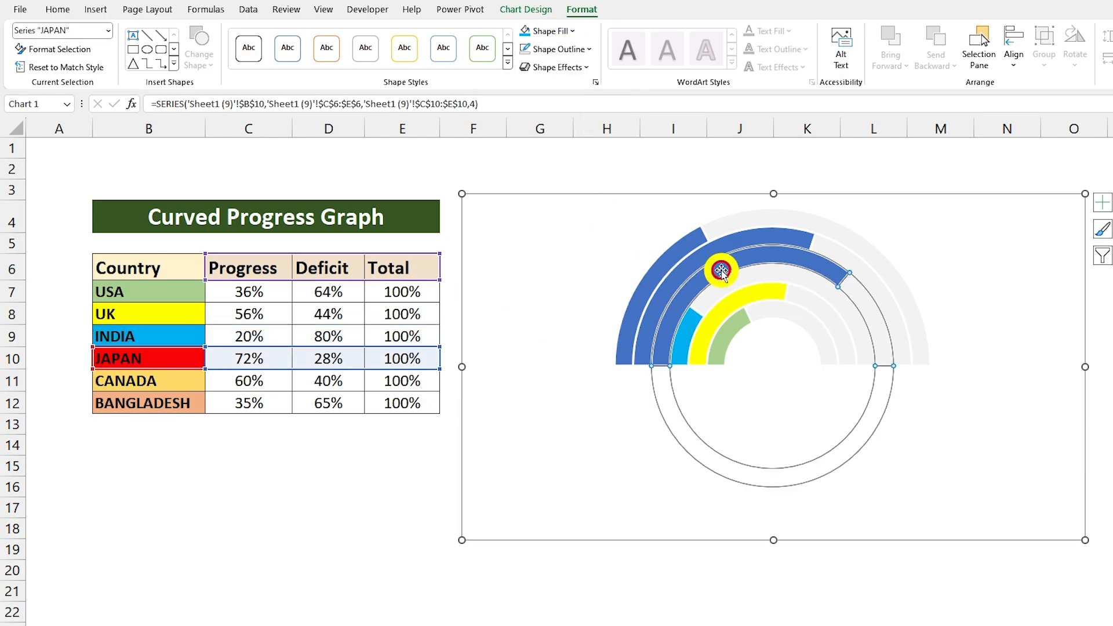
{"action": "left_click", "coordinate": [722, 271]}
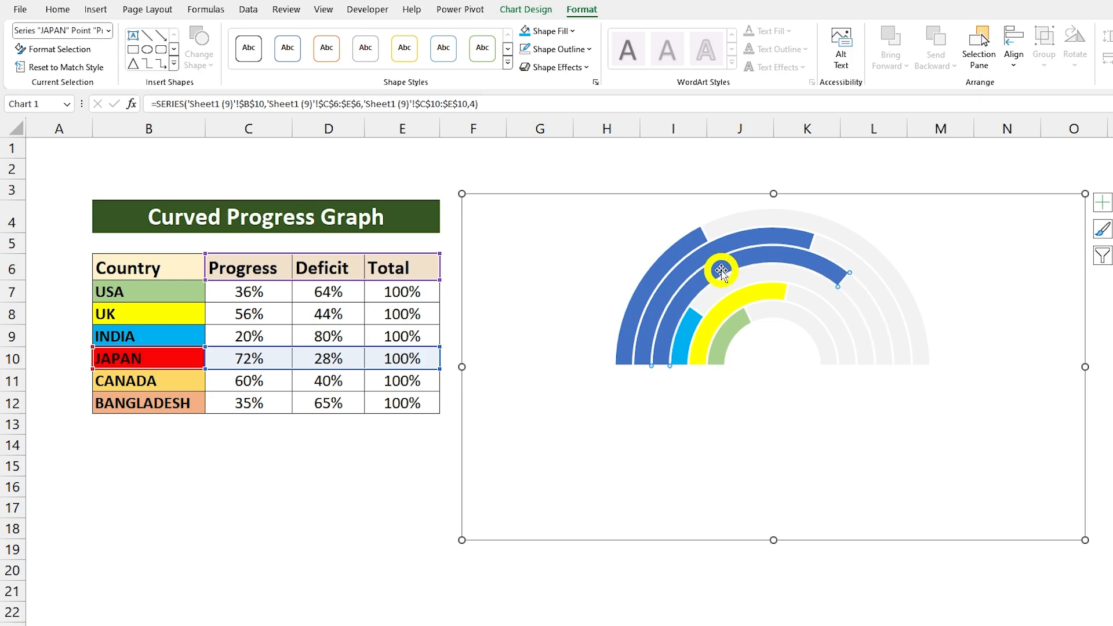
{"action": "left_click", "coordinate": [573, 31]}
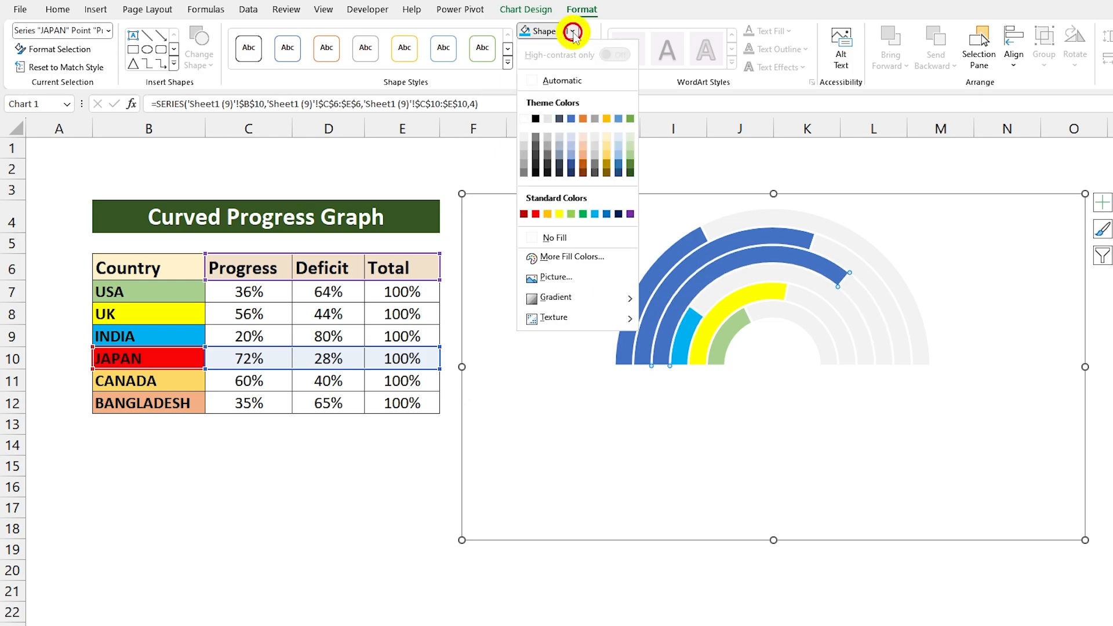
{"action": "left_click", "coordinate": [537, 216]}
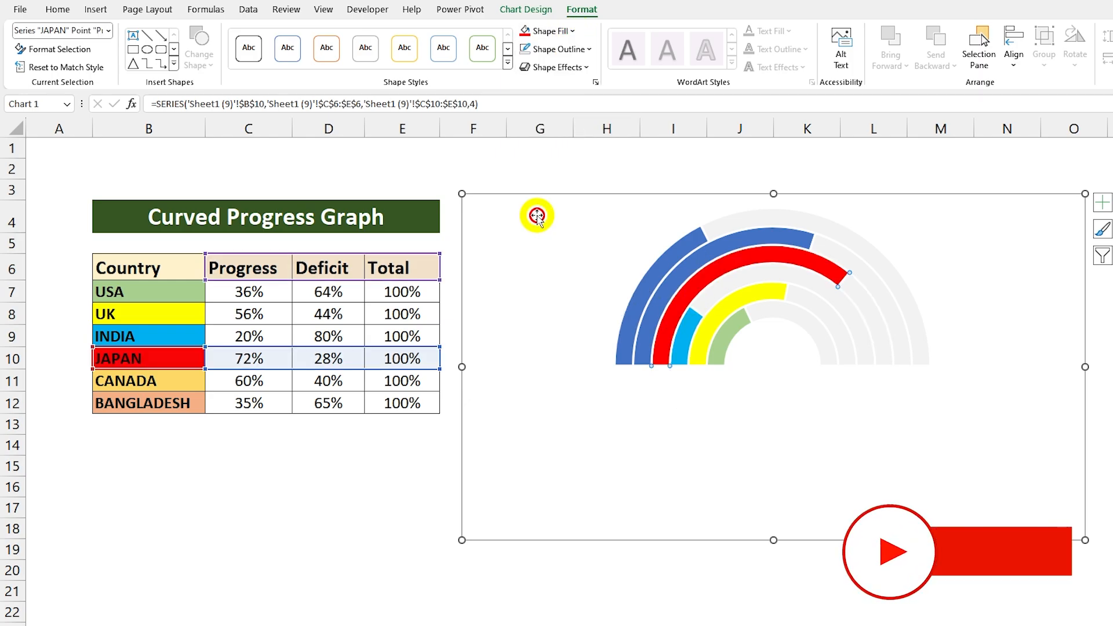
Fill only the Progress slice of the CANADA ring with the gold theme colour
{"action": "left_click", "coordinate": [680, 273]}
{"action": "left_click", "coordinate": [681, 273]}
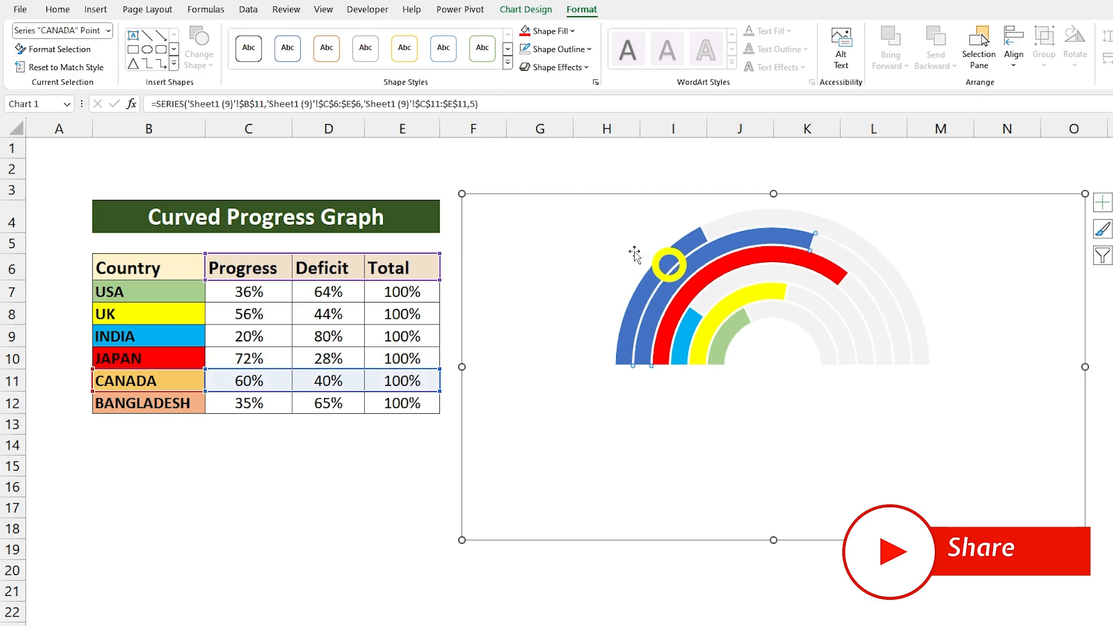
{"action": "left_click", "coordinate": [571, 32]}
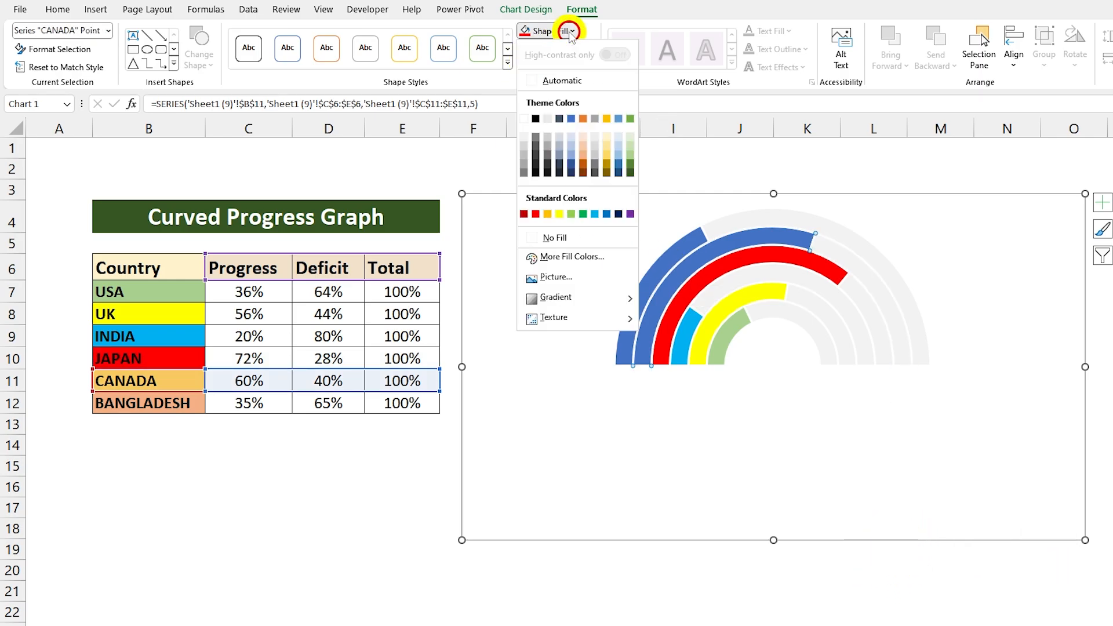
{"action": "left_click", "coordinate": [605, 119]}
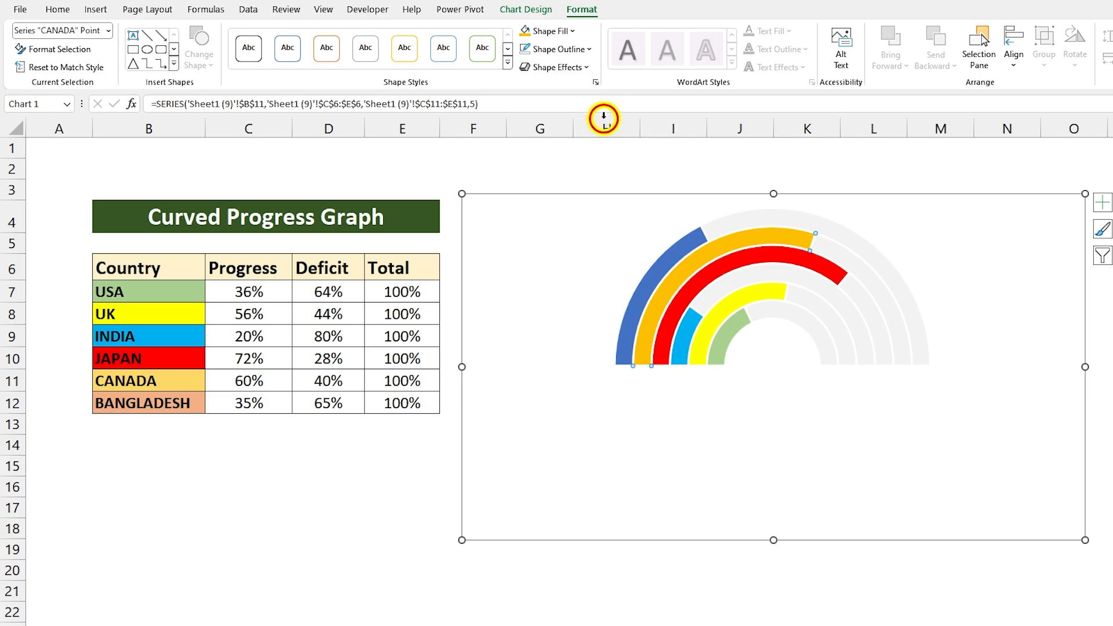
Fill only the Progress slice of the outermost BANGLADESH ring with light orange to match its table cell
{"action": "left_click", "coordinate": [673, 253]}
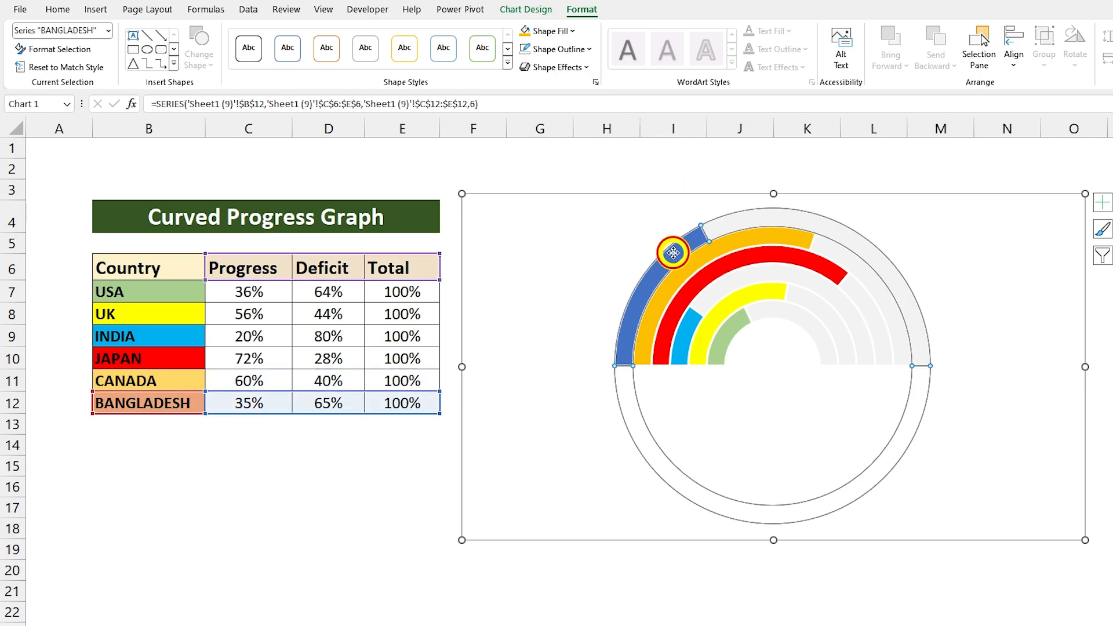
{"action": "left_click", "coordinate": [672, 253]}
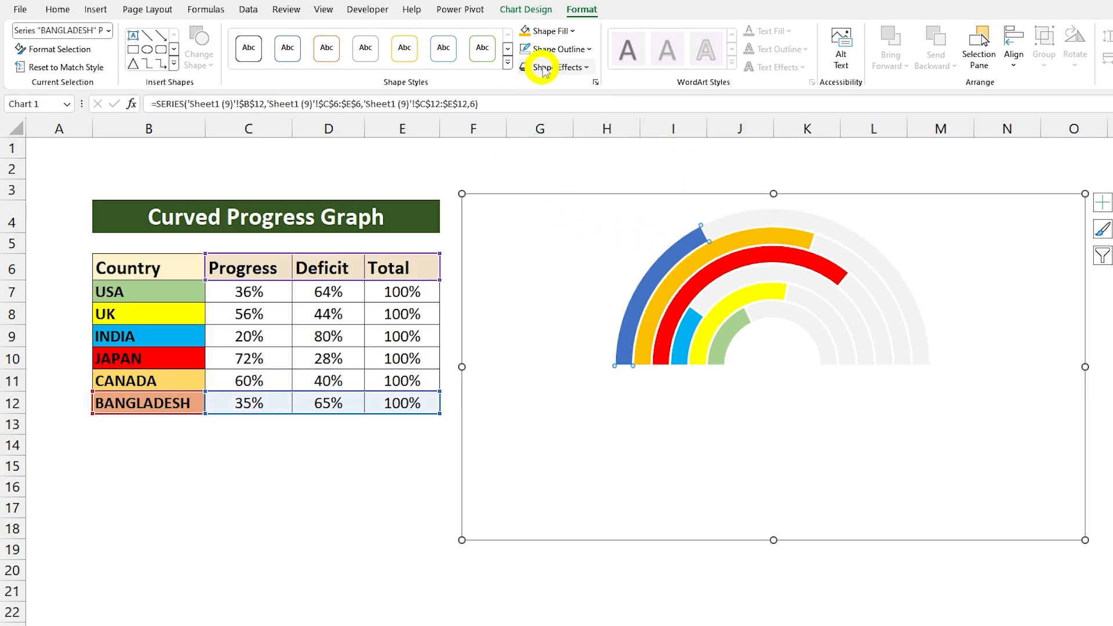
{"action": "left_click", "coordinate": [573, 31]}
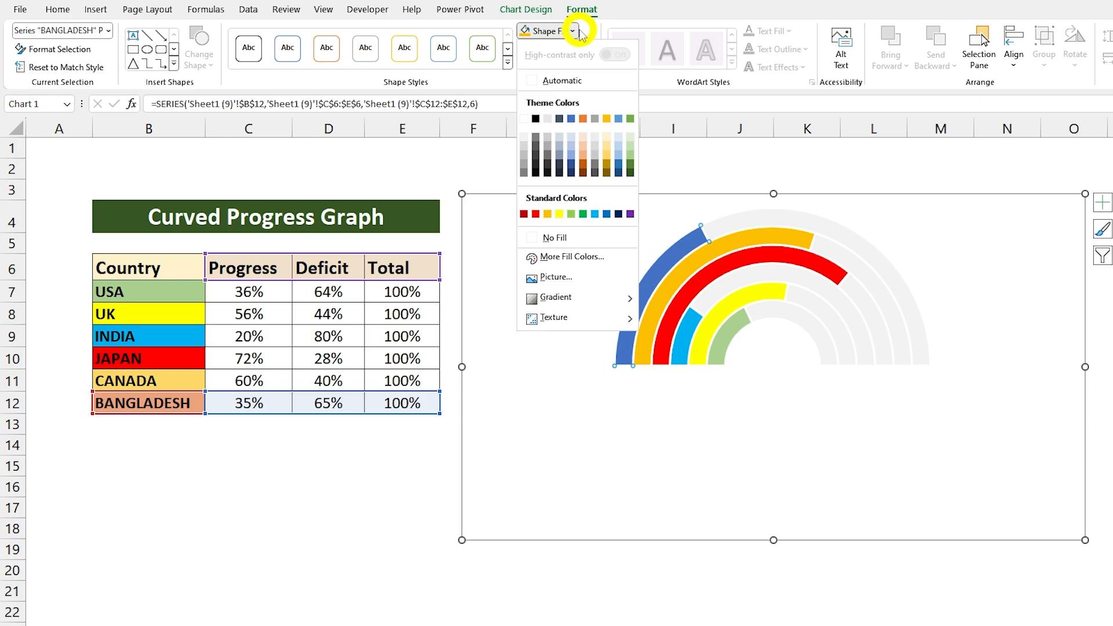
{"action": "left_click", "coordinate": [581, 154]}
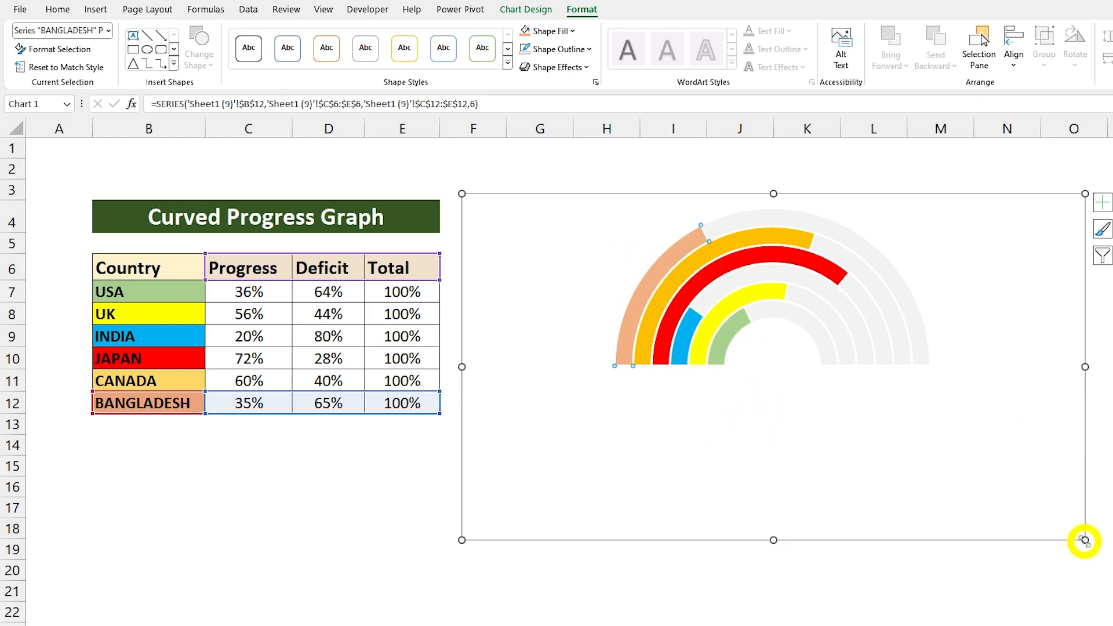
Enlarge the chart in every direction and move it slightly down and left, aligning its upper edge with row 3
{"action": "left_click_drag", "start_coordinate": [1085, 541], "coordinate": [1110, 609]}
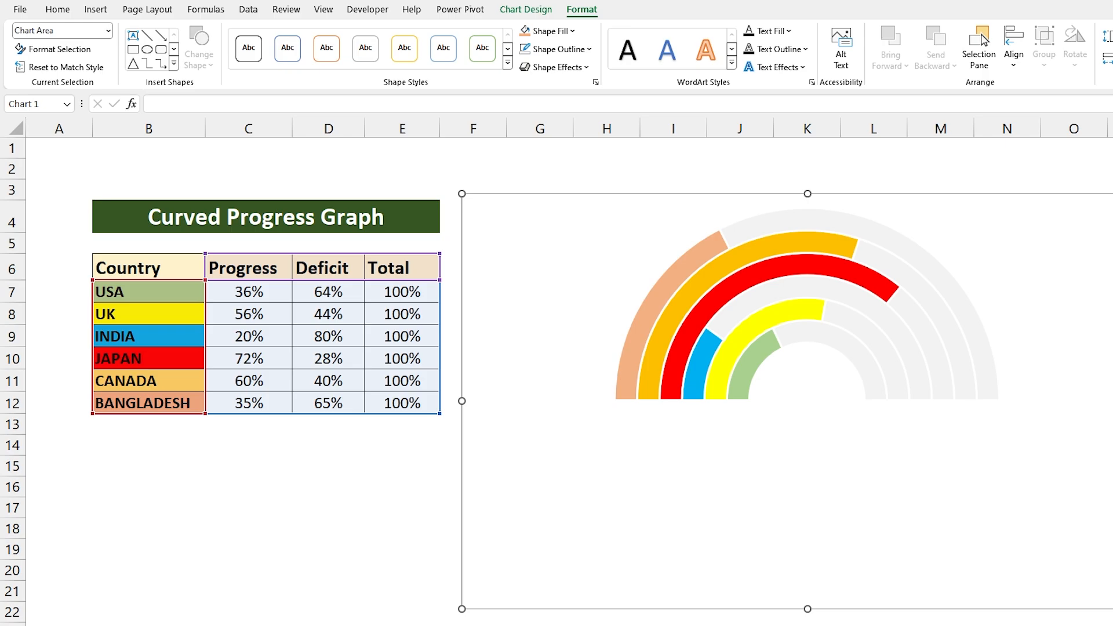
{"action": "left_click_drag", "start_coordinate": [1112, 194], "coordinate": [1112, 168]}
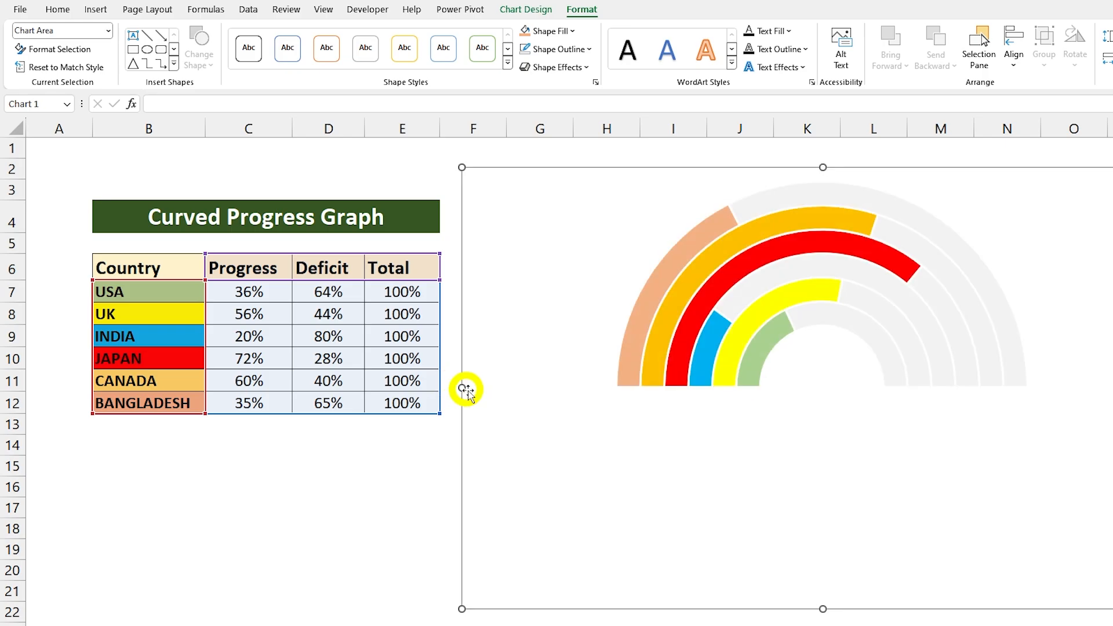
{"action": "left_click_drag", "start_coordinate": [462, 388], "coordinate": [365, 385]}
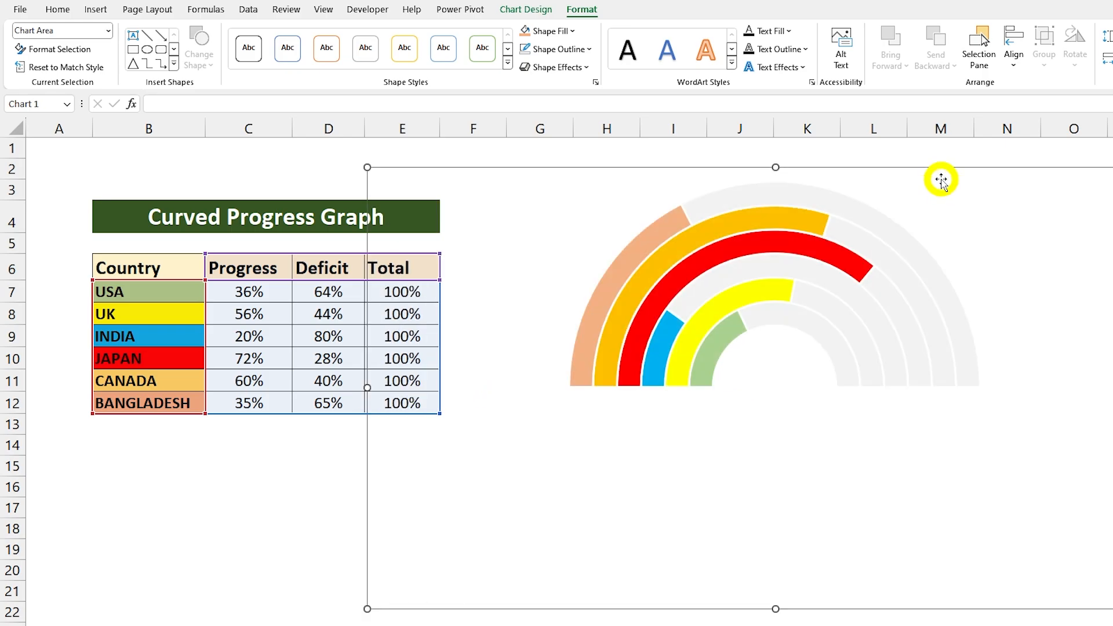
{"action": "left_click", "coordinate": [940, 186]}
{"action": "left_click_drag", "start_coordinate": [940, 187], "coordinate": [917, 206]}
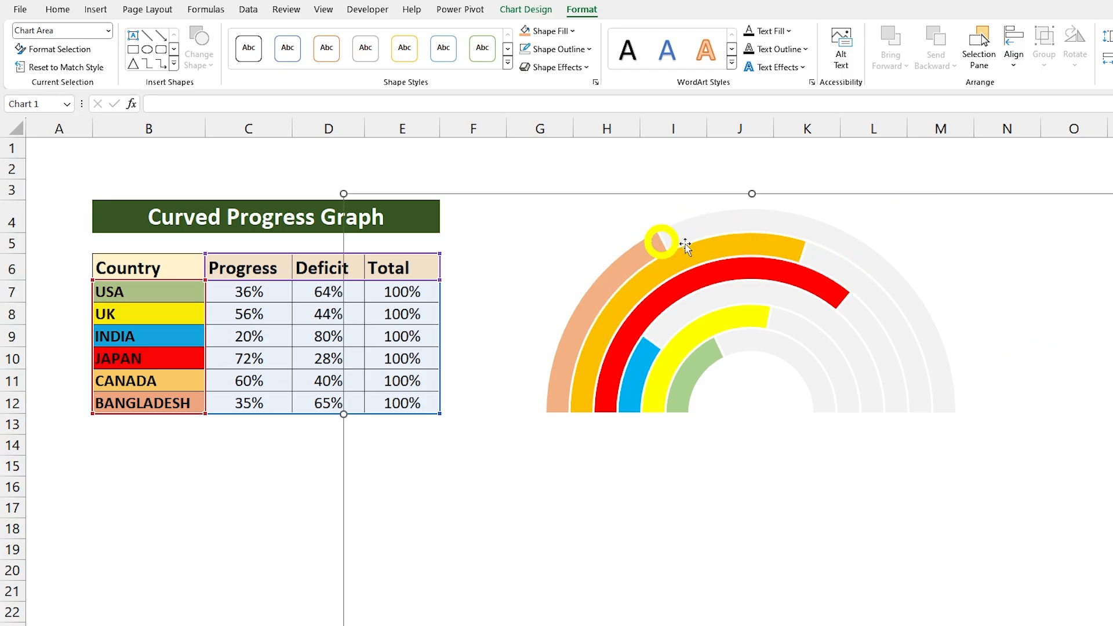
{"action": "left_click", "coordinate": [739, 314]}
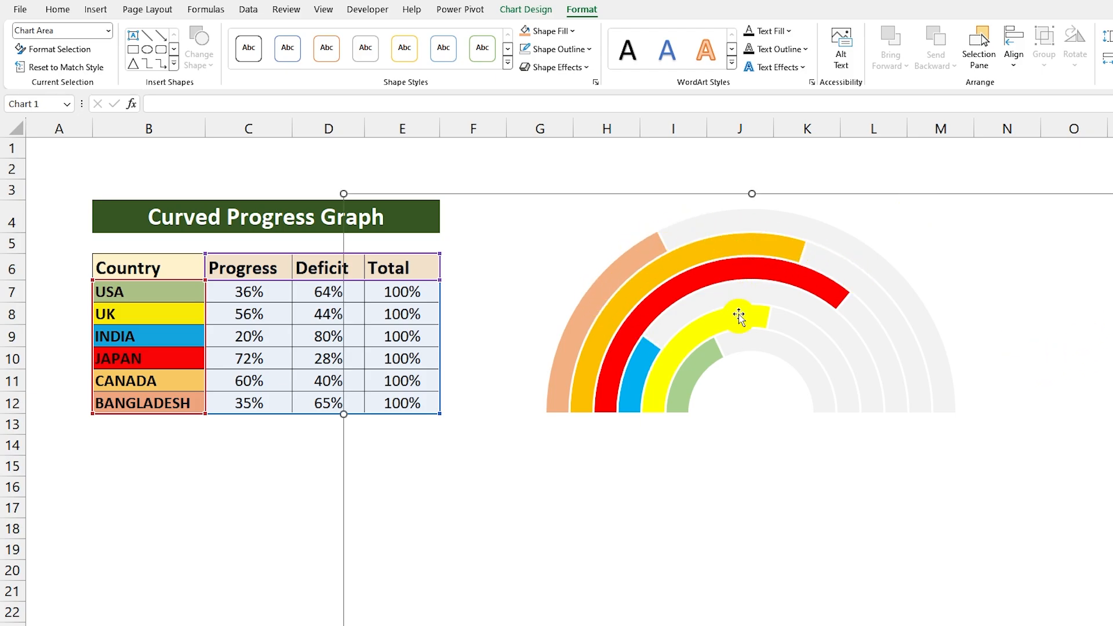
Show a data label on only the Progress slice of the BANGLADESH ring and make the label bold
{"action": "left_click", "coordinate": [606, 289]}
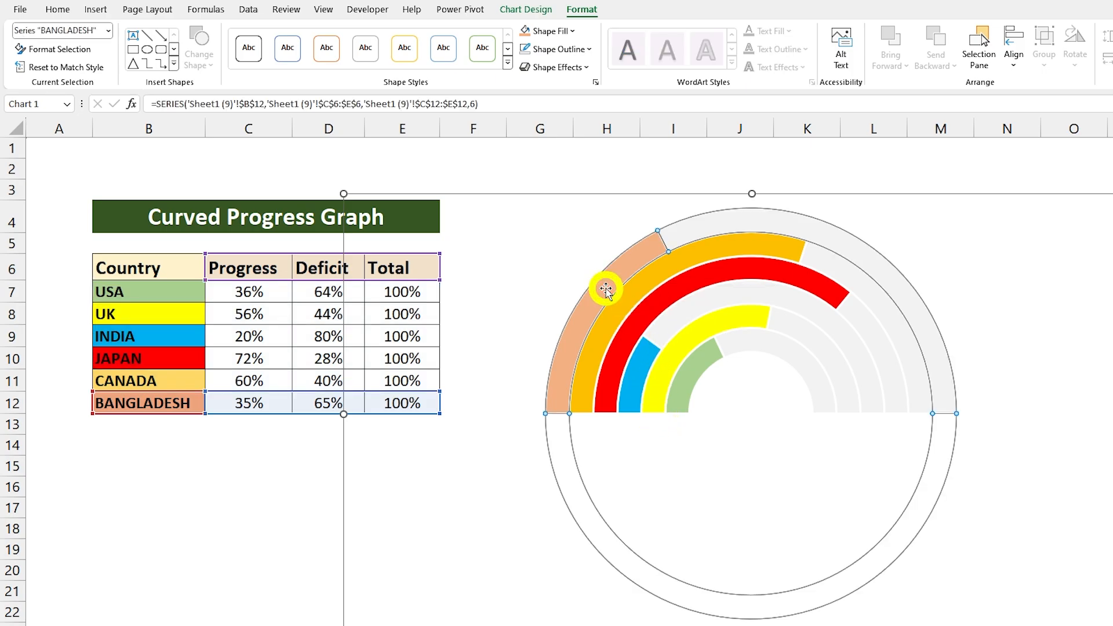
{"action": "left_click", "coordinate": [519, 10]}
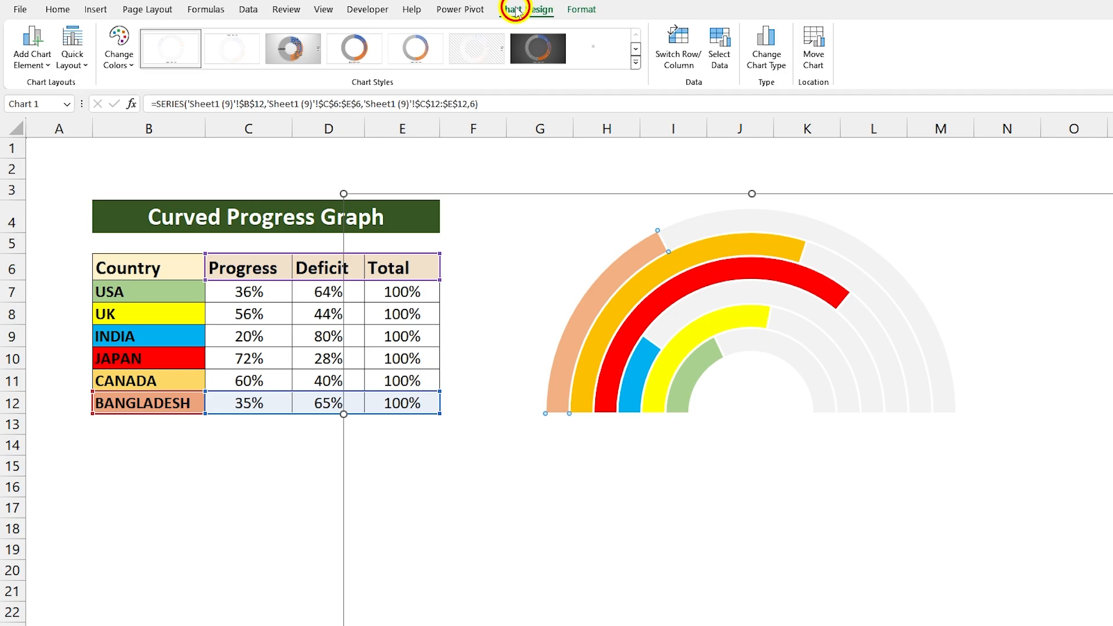
{"action": "left_click", "coordinate": [42, 65]}
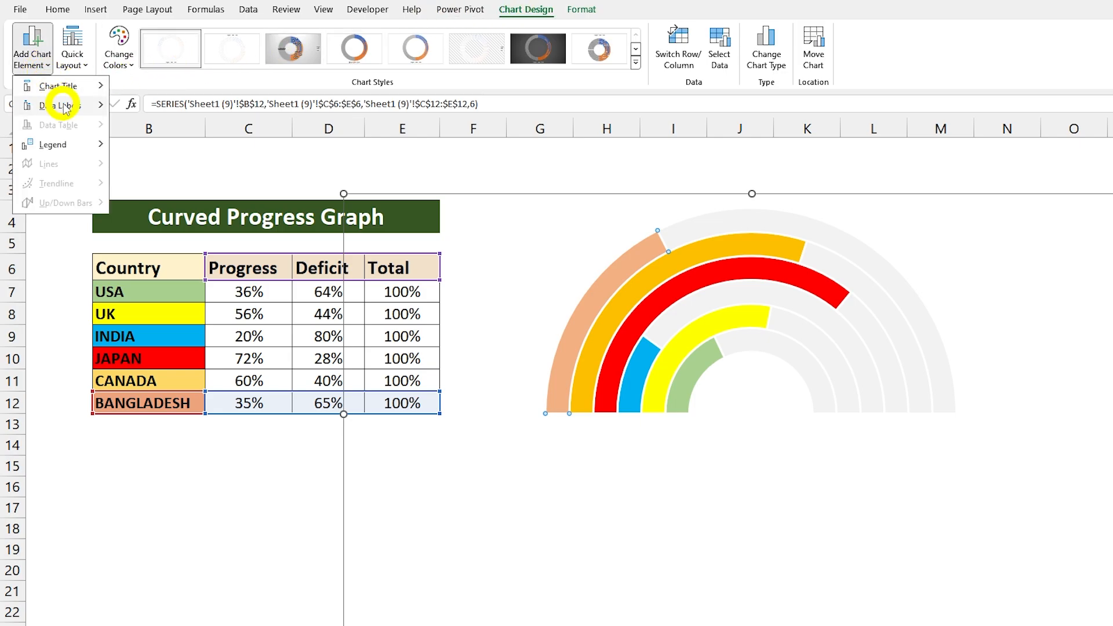
{"action": "mouse_move", "coordinate": [58, 105]}
{"action": "left_click", "coordinate": [135, 147]}
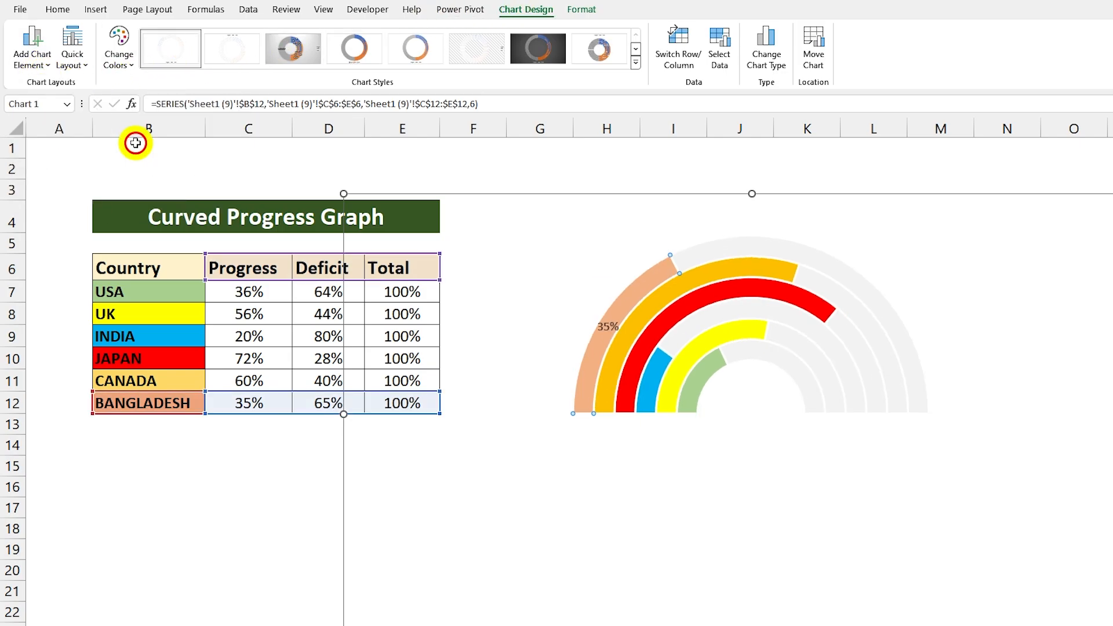
{"action": "left_click", "coordinate": [606, 328]}
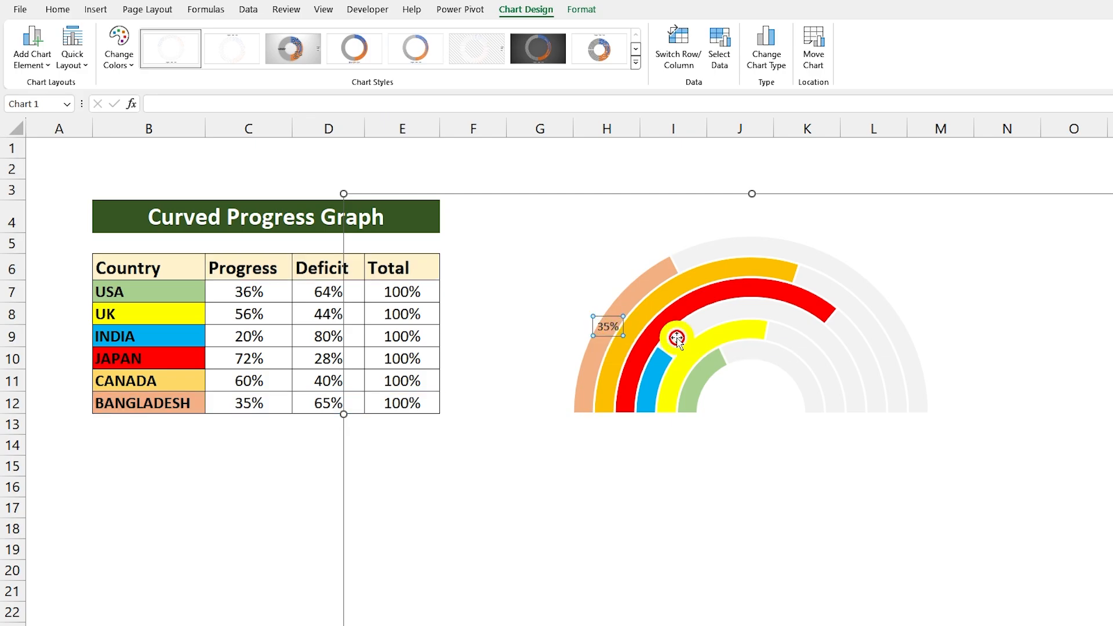
{"action": "left_click", "coordinate": [60, 8]}
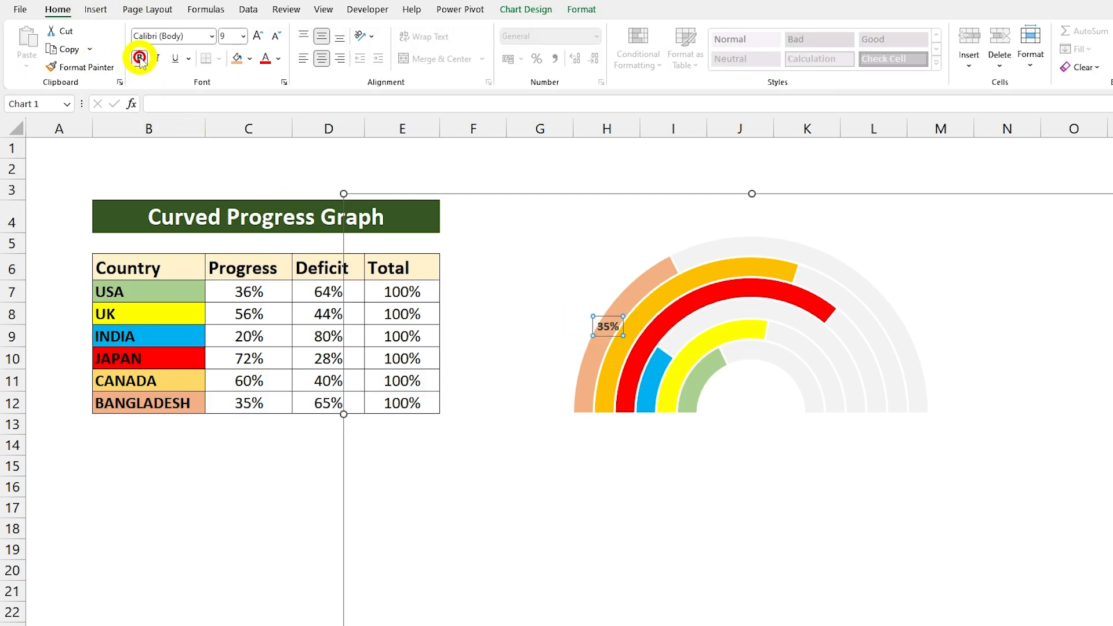
Show a data label on only the Progress slice of the CANADA ring and make the label bold
{"action": "left_click", "coordinate": [667, 299]}
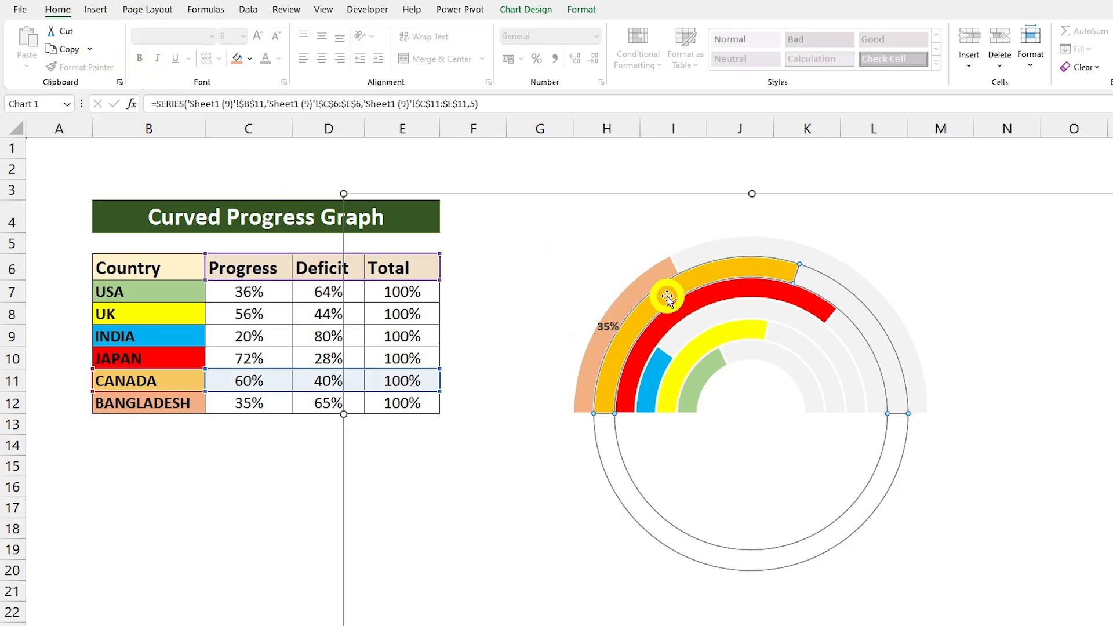
{"action": "left_click", "coordinate": [667, 297]}
{"action": "left_click", "coordinate": [518, 11]}
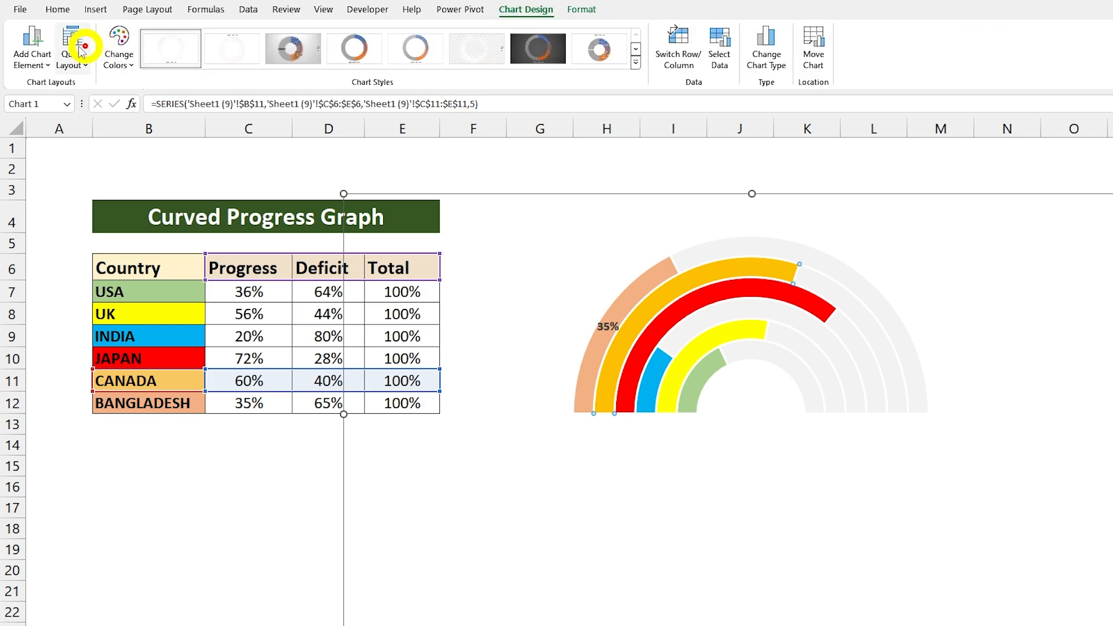
{"action": "left_click", "coordinate": [32, 58]}
{"action": "mouse_move", "coordinate": [65, 110]}
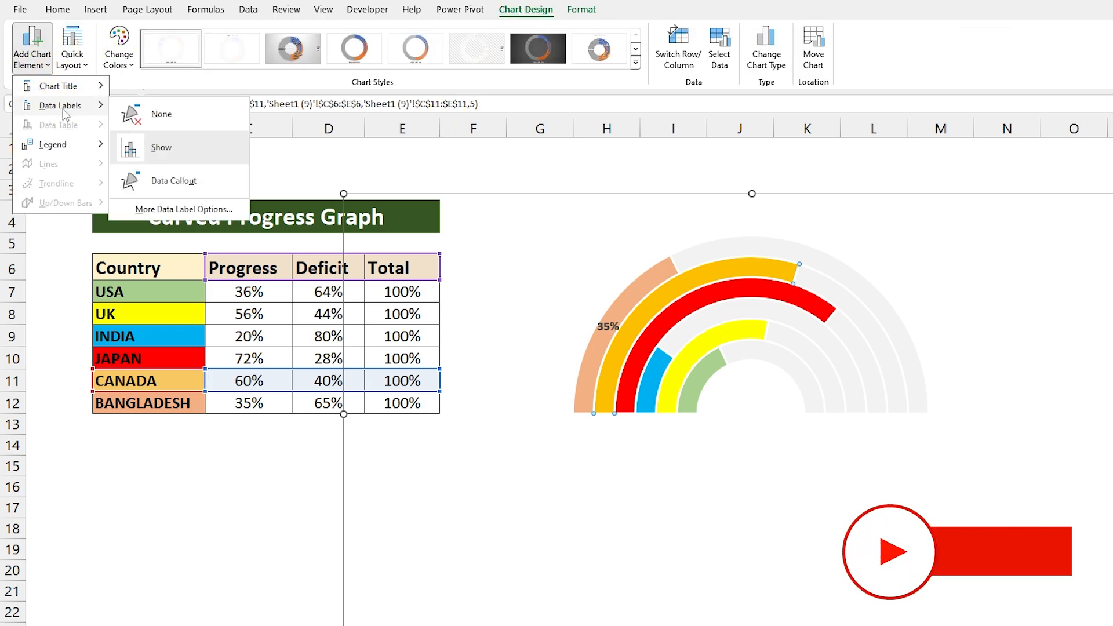
{"action": "left_click", "coordinate": [162, 148]}
{"action": "left_click", "coordinate": [663, 297]}
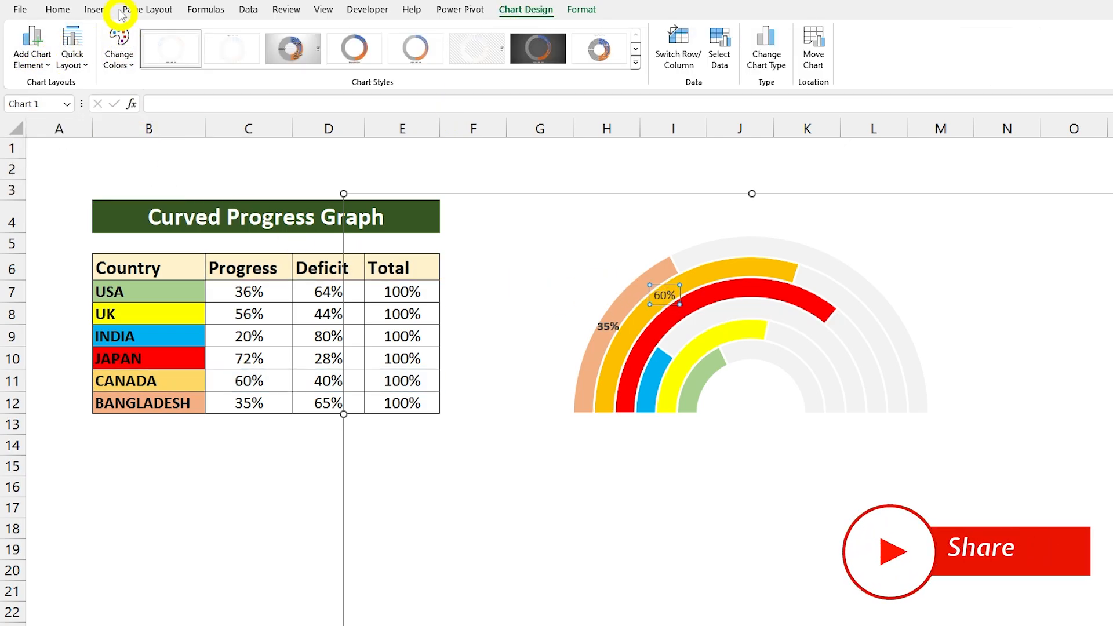
{"action": "left_click", "coordinate": [58, 9]}
{"action": "left_click", "coordinate": [140, 59]}
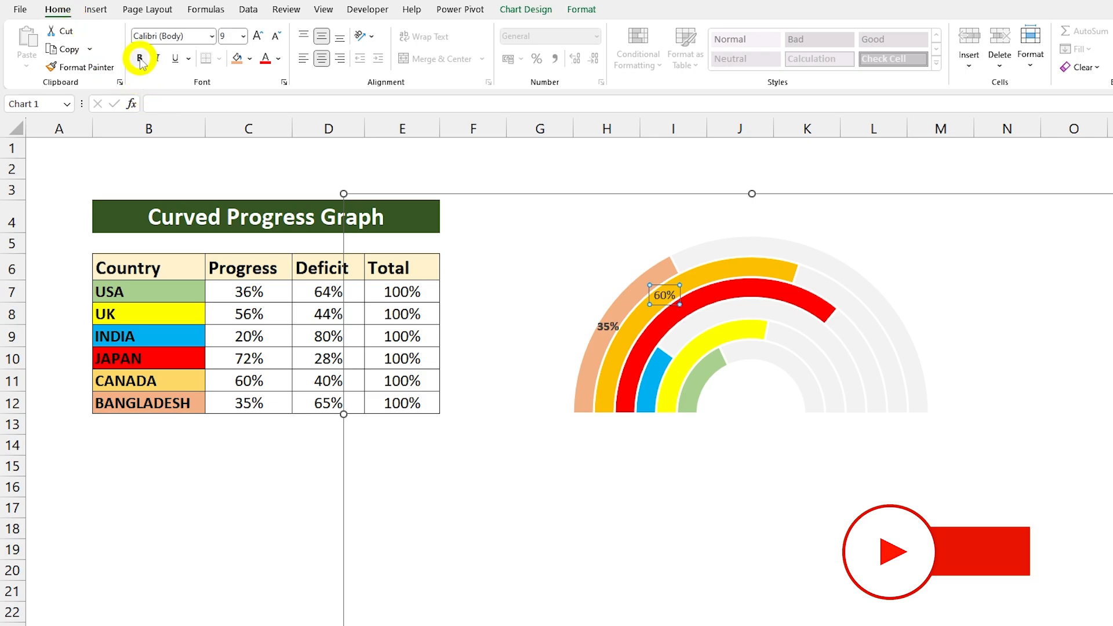
Show a data label on only the Progress slice of the JAPAN ring and make the label bold
{"action": "left_click", "coordinate": [723, 297]}
{"action": "left_click", "coordinate": [737, 294]}
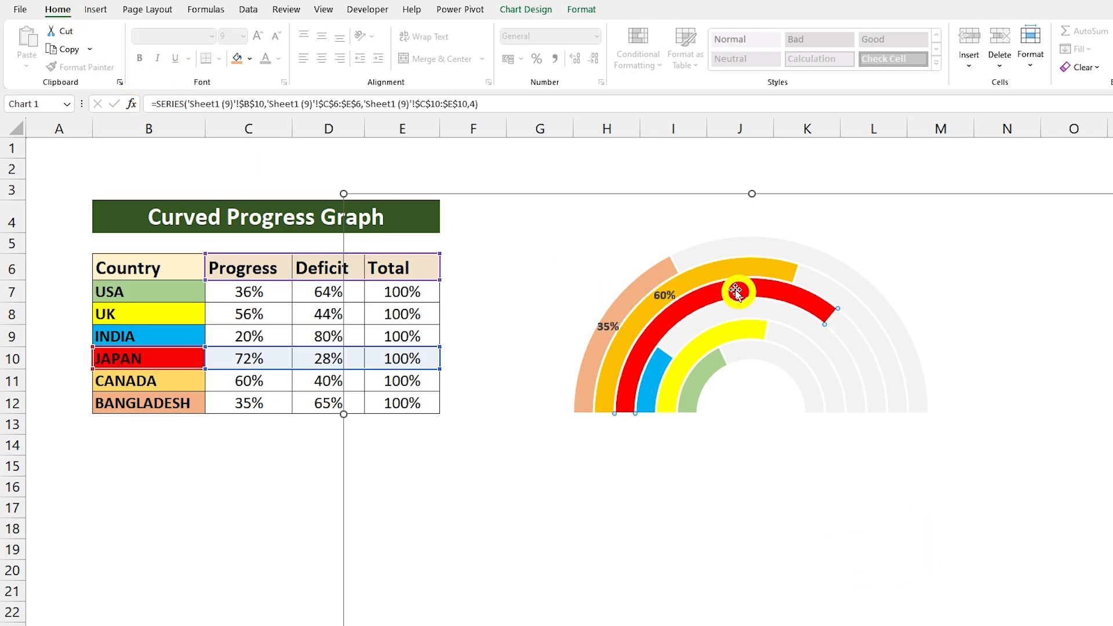
{"action": "left_click", "coordinate": [522, 10]}
{"action": "left_click", "coordinate": [40, 61]}
{"action": "mouse_move", "coordinate": [64, 106]}
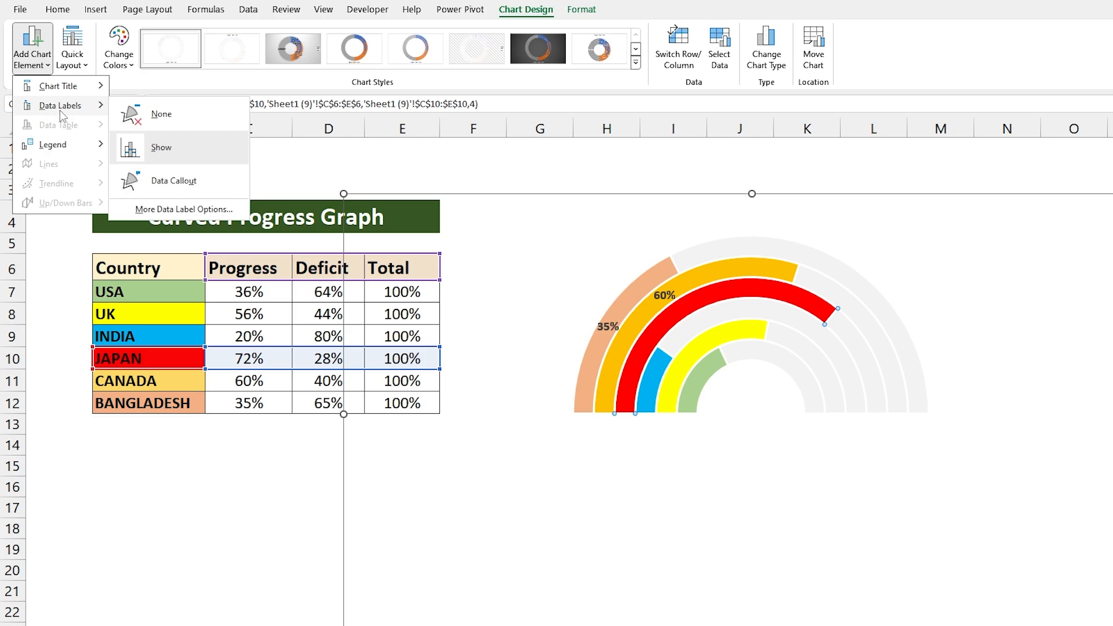
{"action": "left_click", "coordinate": [164, 148]}
{"action": "left_click", "coordinate": [696, 299]}
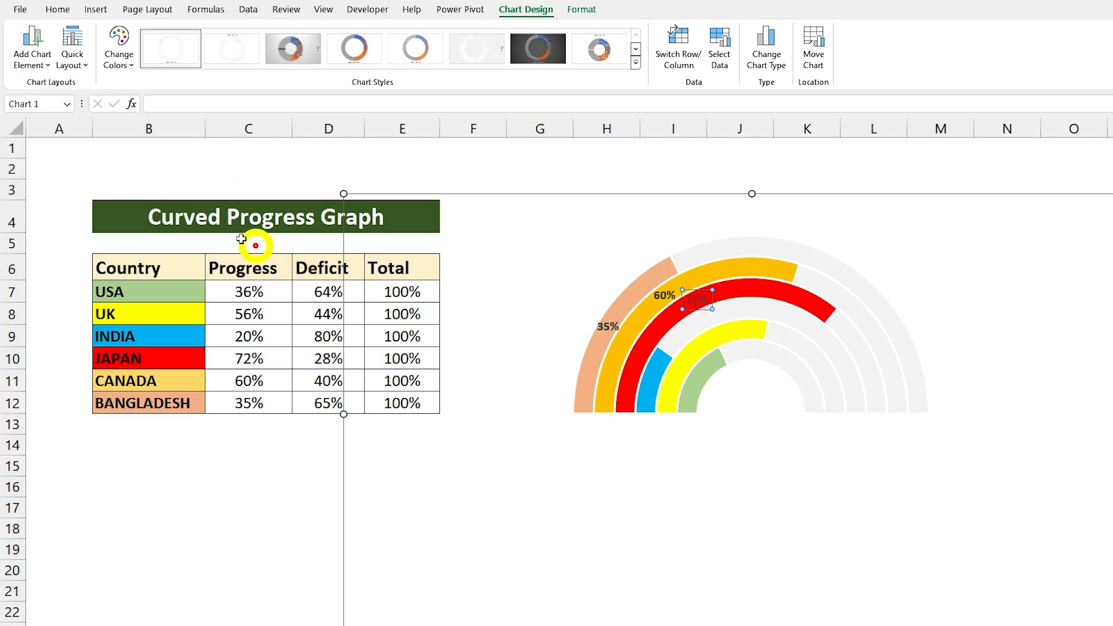
{"action": "left_click", "coordinate": [61, 10]}
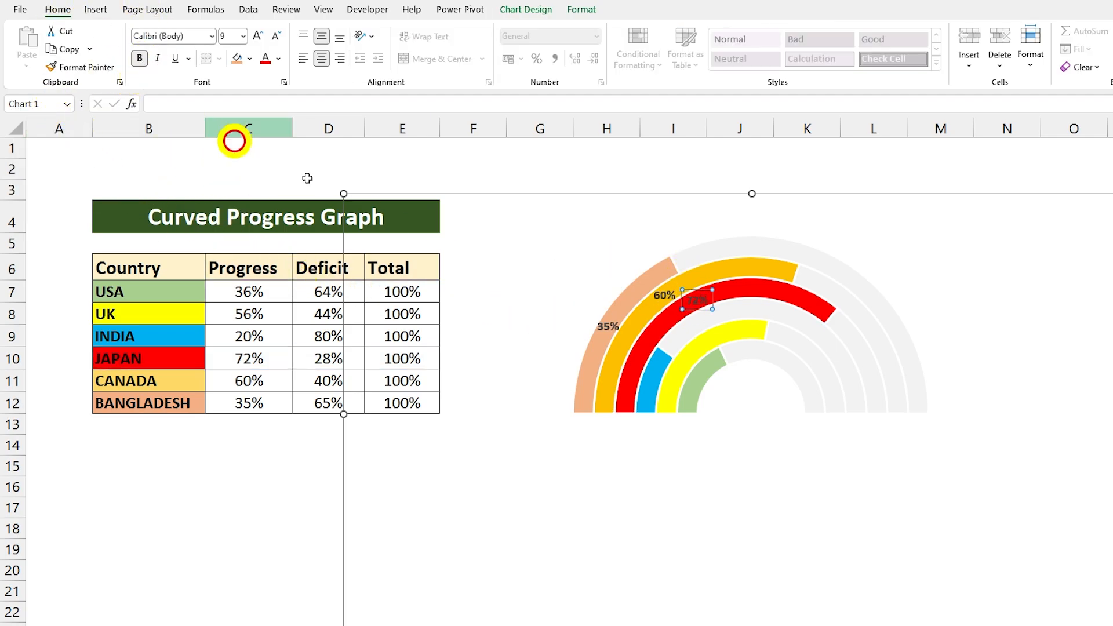
Show a data label on only the Progress slice of the INDIA ring and make the label bold
{"action": "left_click", "coordinate": [658, 373]}
{"action": "left_click", "coordinate": [656, 372]}
{"action": "left_click", "coordinate": [526, 10]}
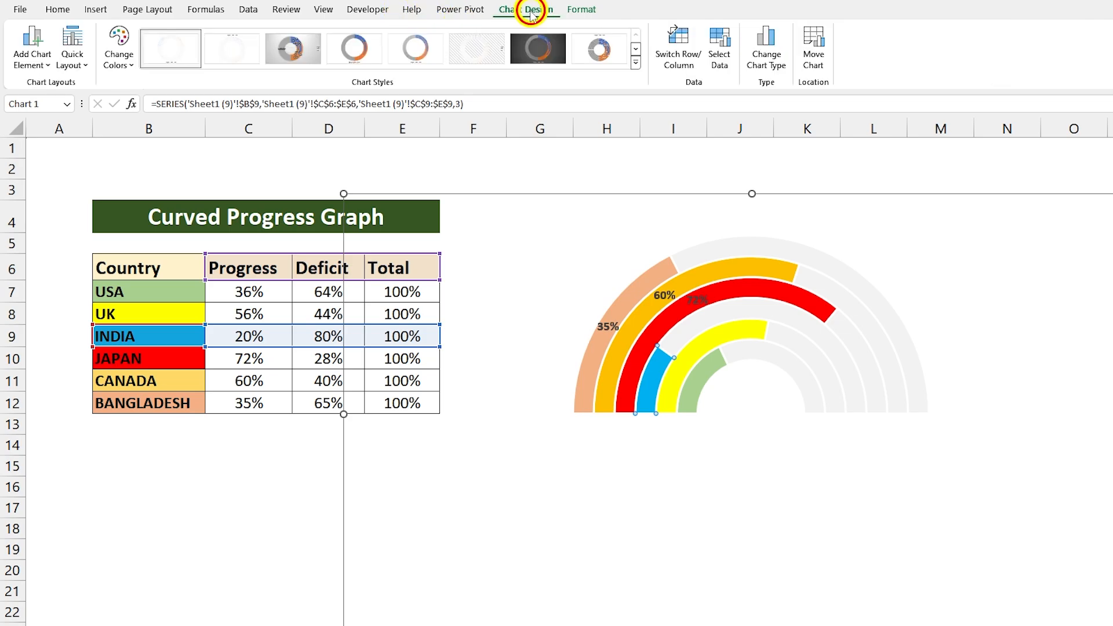
{"action": "left_click", "coordinate": [34, 63]}
{"action": "mouse_move", "coordinate": [64, 106]}
{"action": "left_click", "coordinate": [174, 144]}
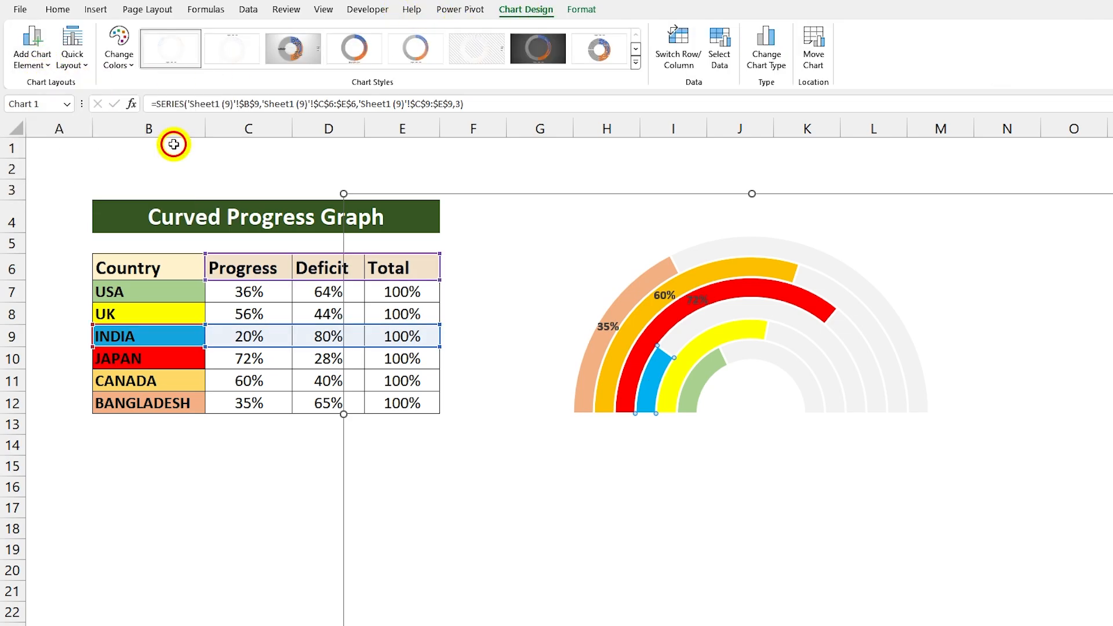
{"action": "left_click", "coordinate": [649, 378]}
{"action": "left_click", "coordinate": [47, 11]}
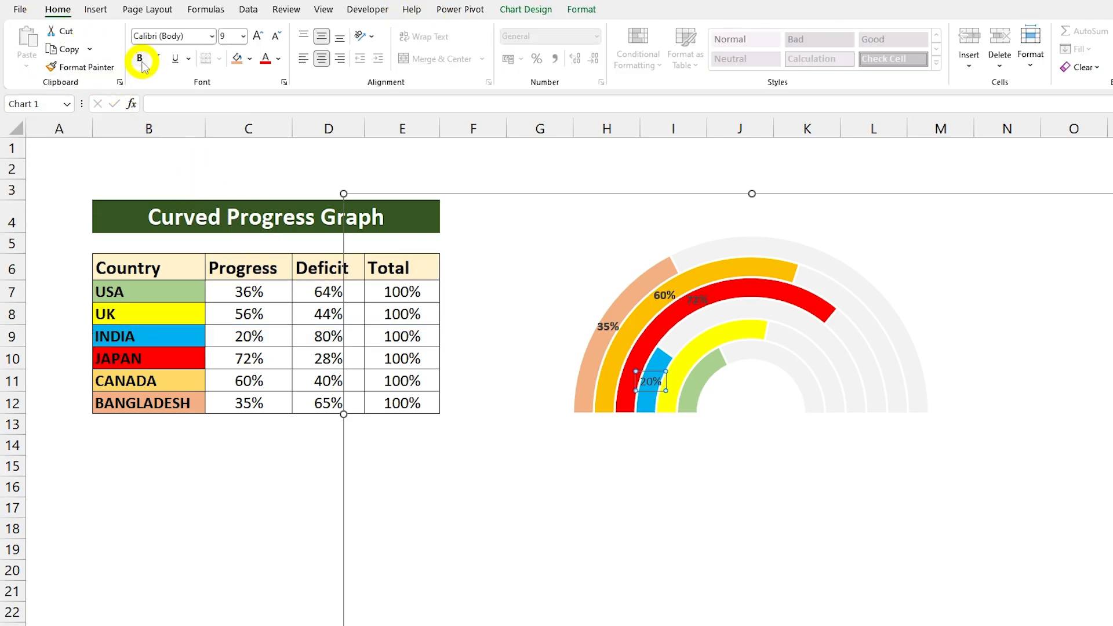
Show a data label on only the Progress slice of the UK ring and make the label bold
{"action": "left_click", "coordinate": [708, 342]}
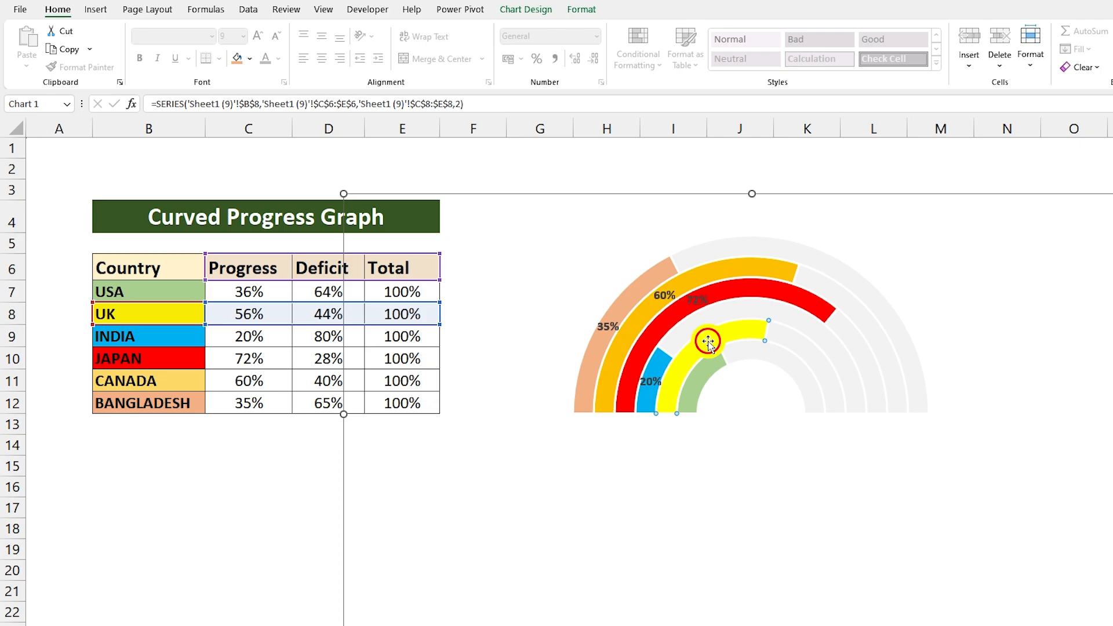
{"action": "left_click", "coordinate": [533, 12]}
{"action": "left_click", "coordinate": [33, 52]}
{"action": "mouse_move", "coordinate": [120, 116]}
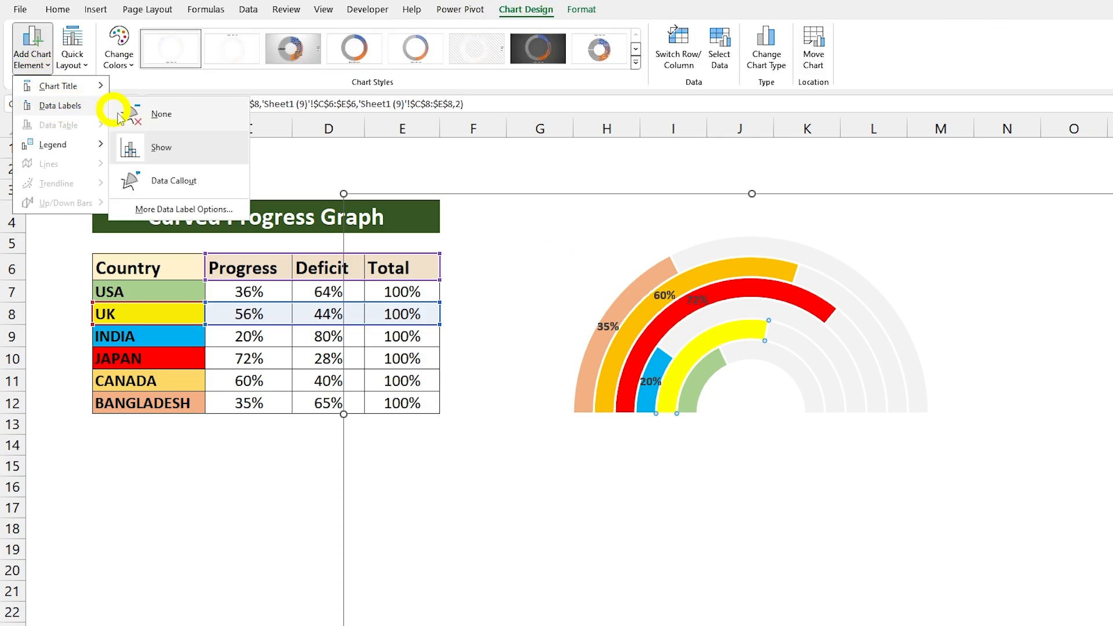
{"action": "left_click", "coordinate": [161, 148]}
{"action": "left_click", "coordinate": [695, 347]}
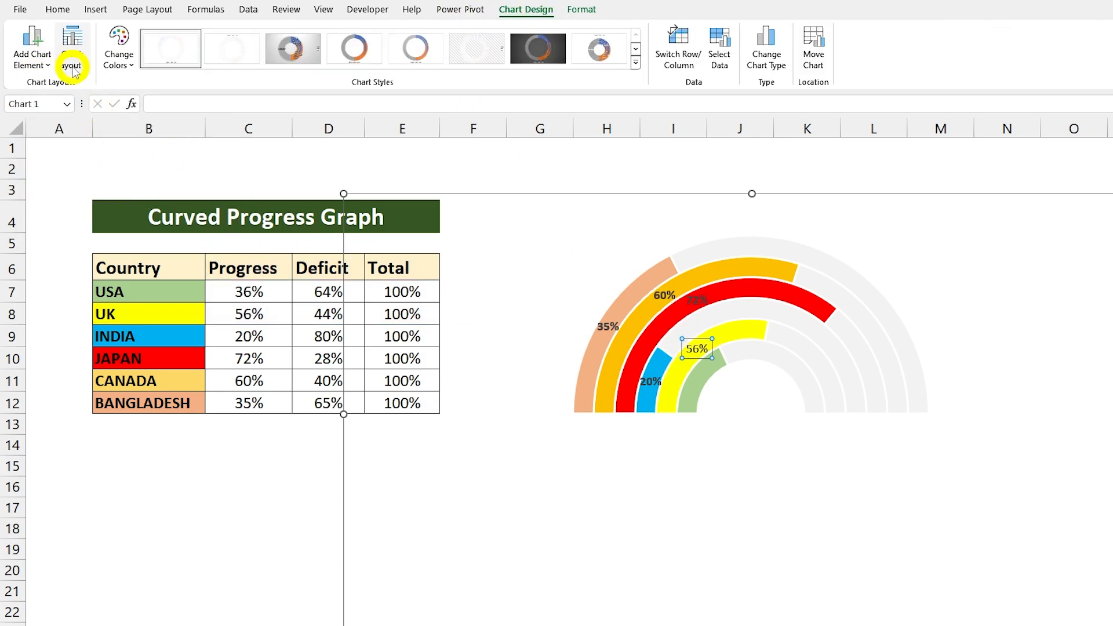
{"action": "left_click", "coordinate": [56, 10]}
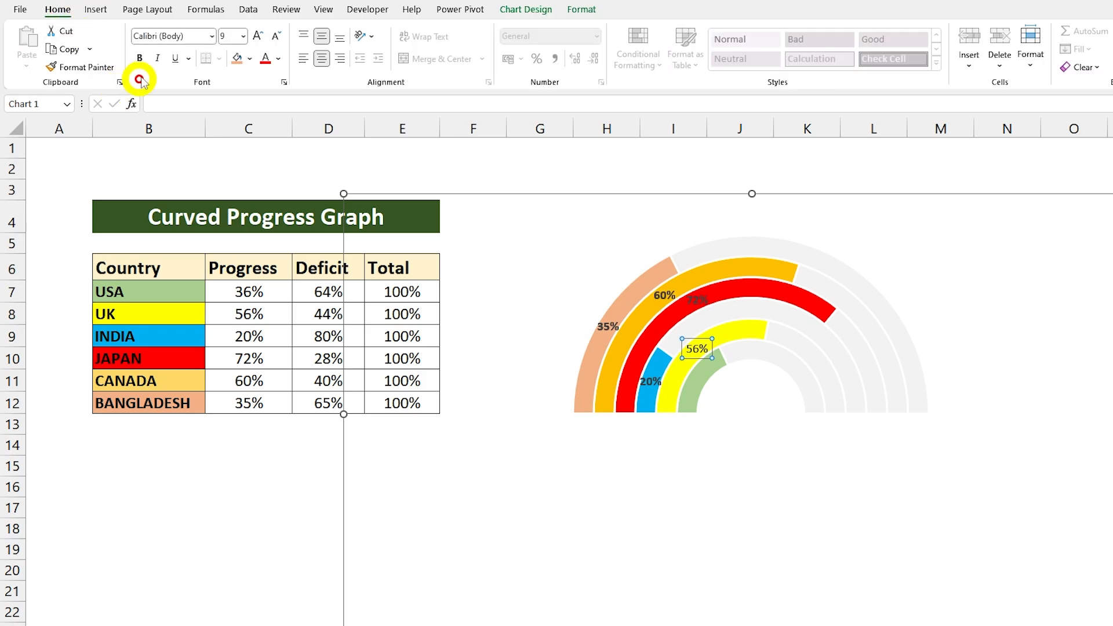
Show a data label on only the Progress slice of the innermost USA ring and make the label bold
{"action": "left_click", "coordinate": [710, 376]}
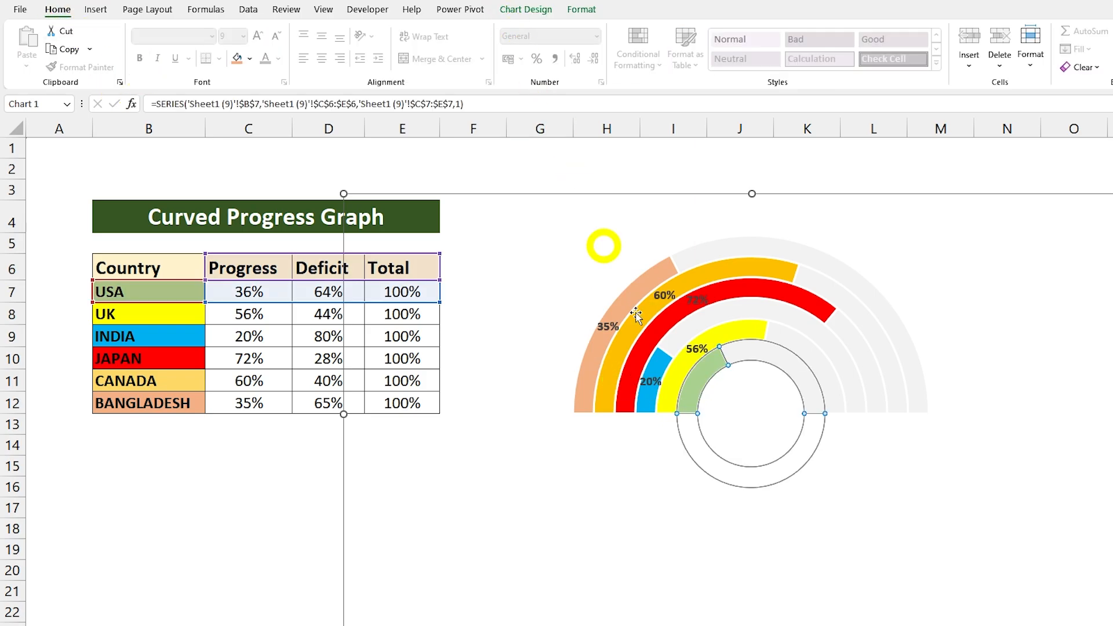
{"action": "left_click", "coordinate": [531, 9]}
{"action": "left_click", "coordinate": [36, 52]}
{"action": "mouse_move", "coordinate": [62, 111]}
{"action": "left_click", "coordinate": [142, 146]}
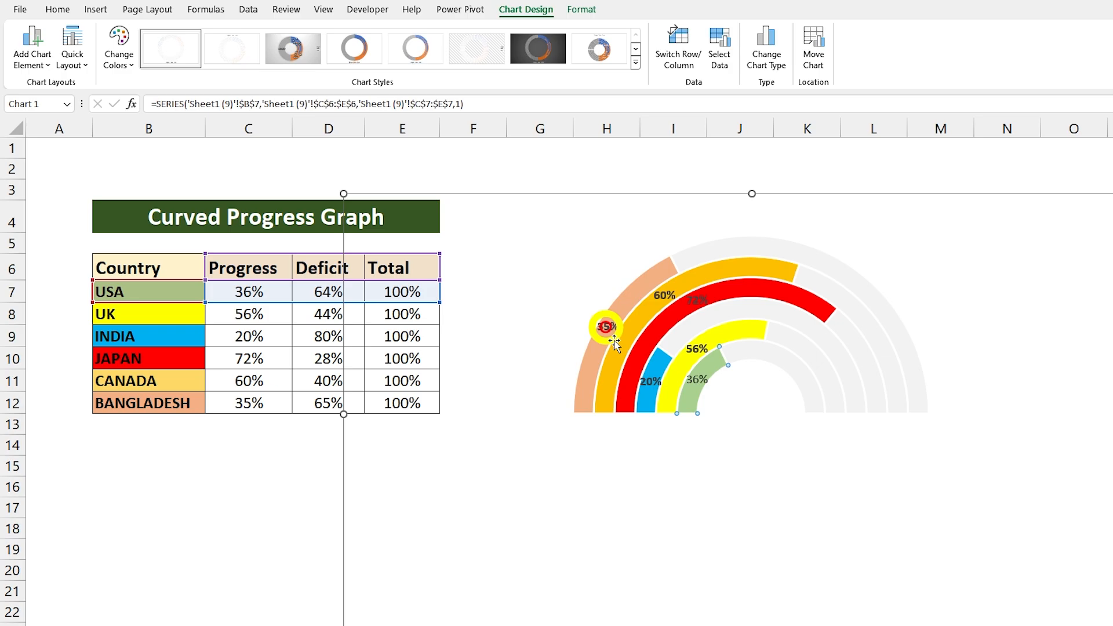
{"action": "left_click", "coordinate": [694, 382]}
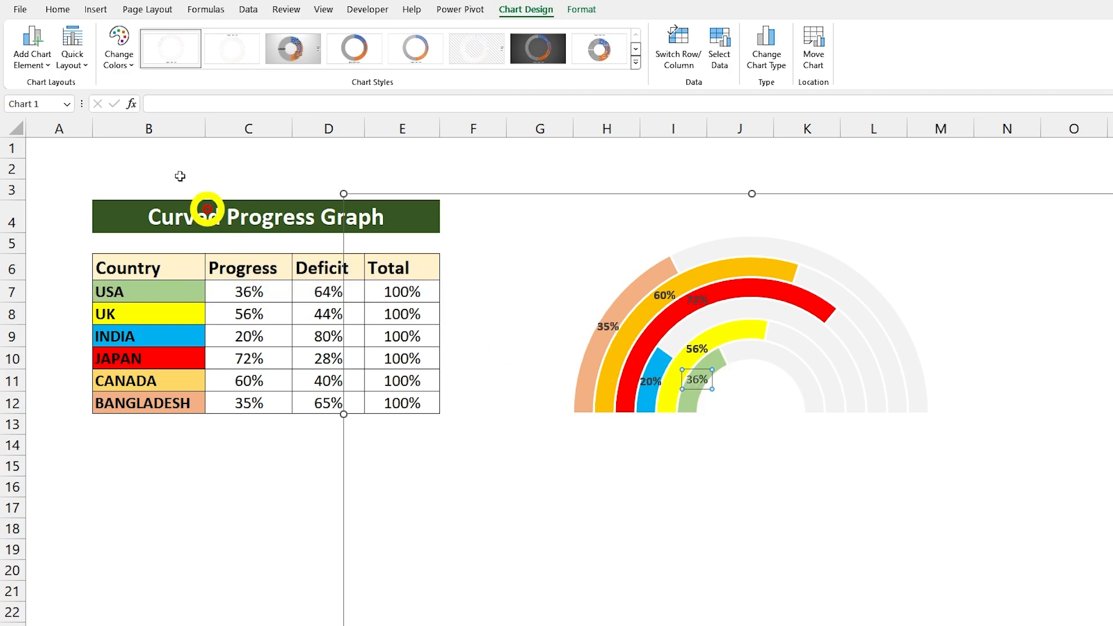
{"action": "left_click", "coordinate": [57, 9]}
{"action": "left_click", "coordinate": [139, 58]}
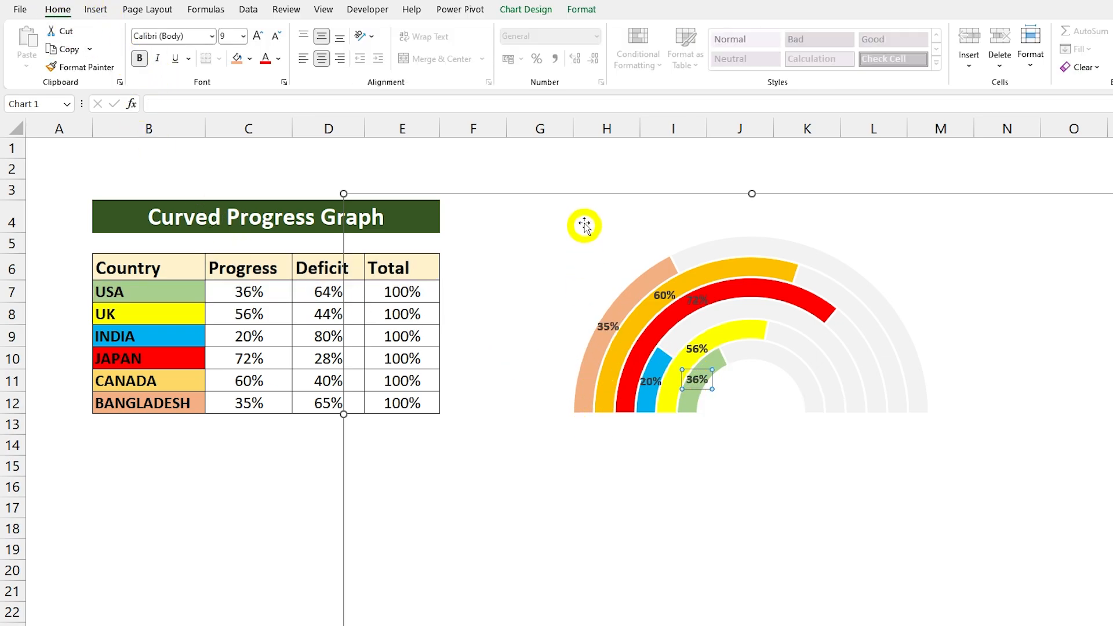
Deselect the chart and set the Progress values to 88% for USA, 45% for UK and 85% for INDIA
{"action": "left_click", "coordinate": [467, 213]}
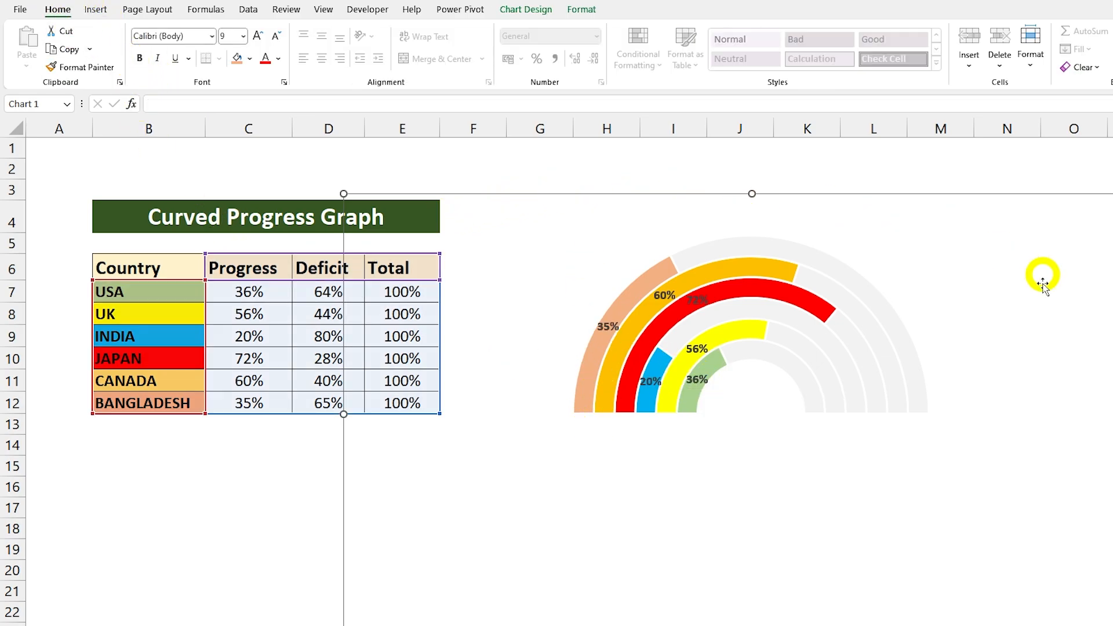
{"action": "left_click", "coordinate": [553, 165]}
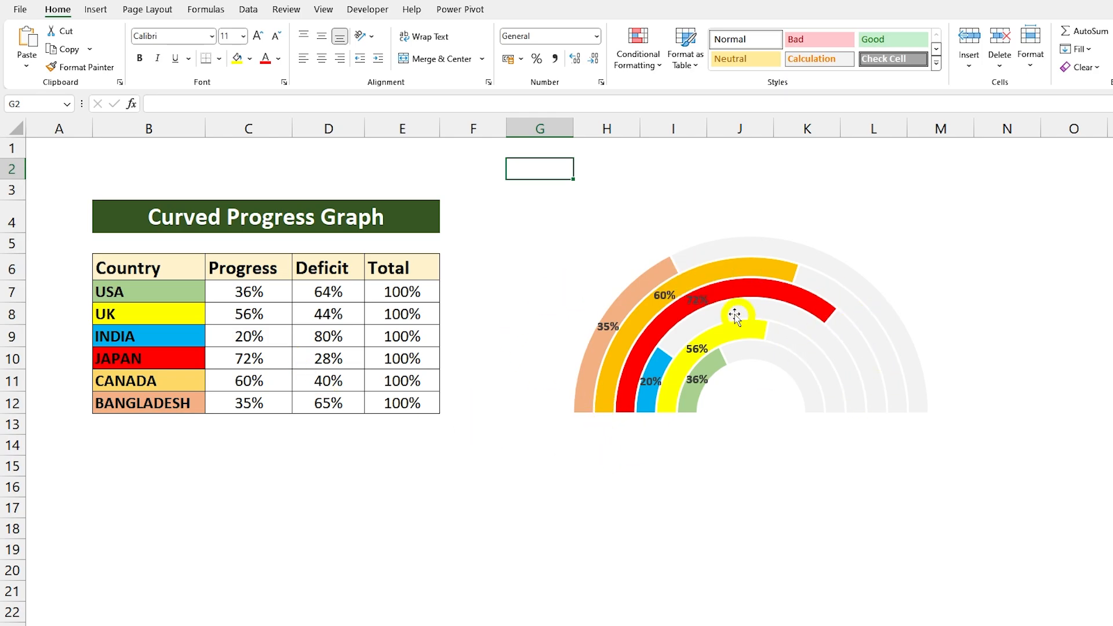
{"action": "left_click", "coordinate": [250, 292]}
{"action": "type", "text": "88"}
{"action": "key", "text": "Return"}
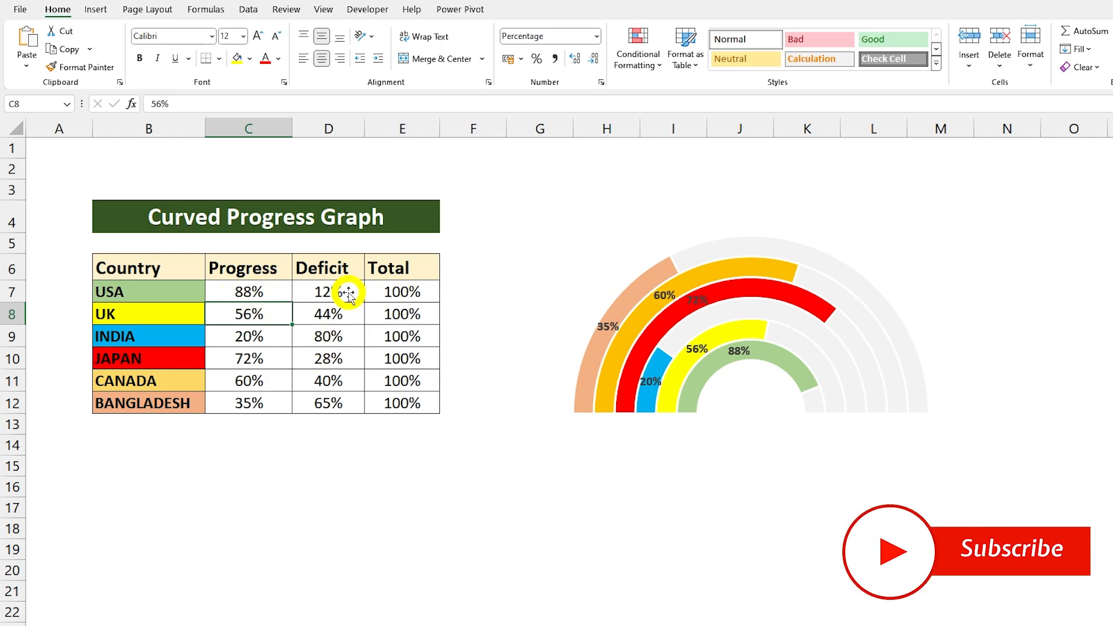
{"action": "type", "text": "45"}
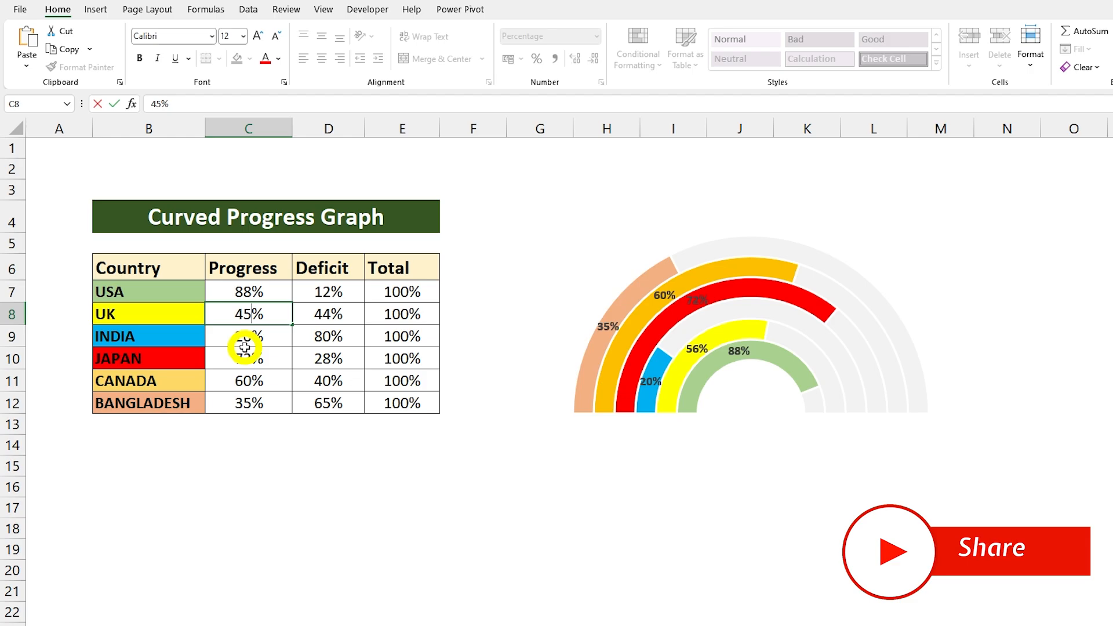
{"action": "key", "text": "Return"}
{"action": "type", "text": "85"}
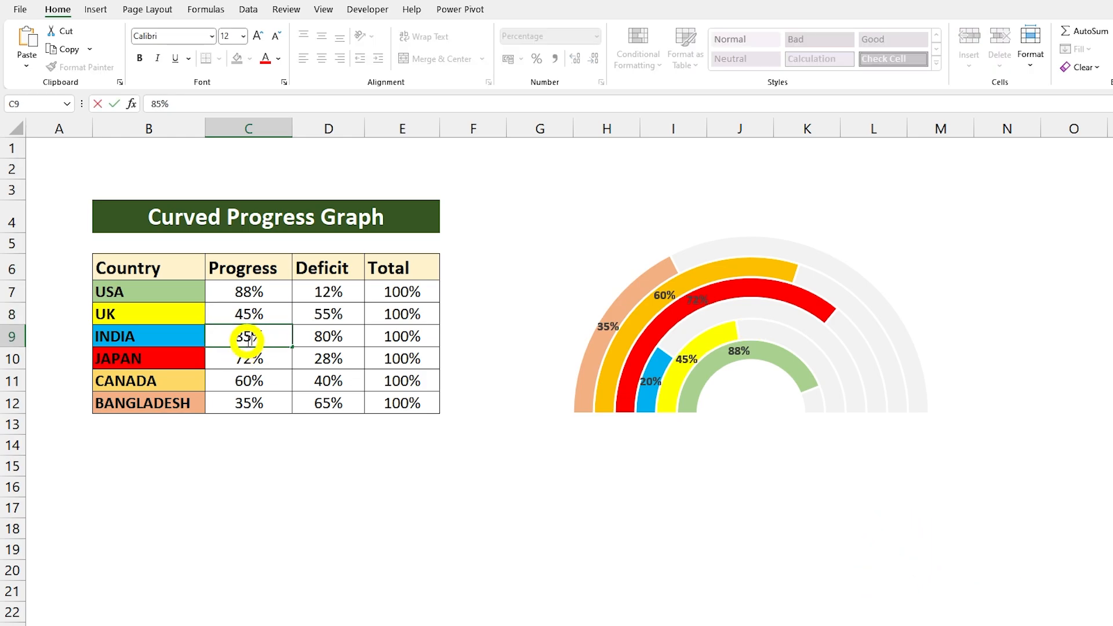
{"action": "key", "text": "Return"}
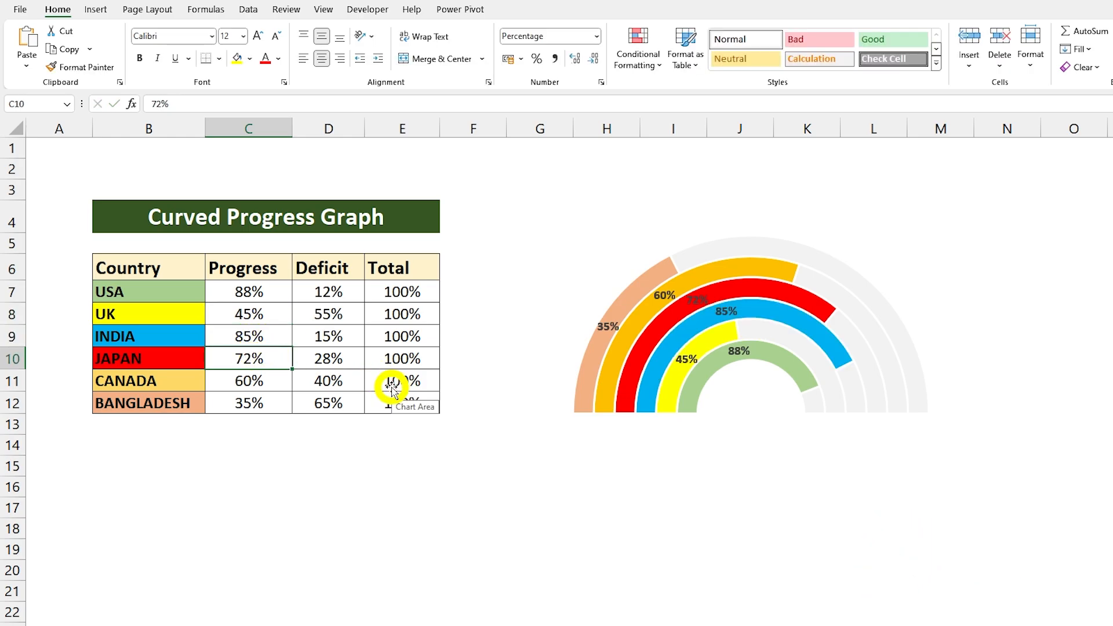
Set the Progress values to 78% for JAPAN, 22% for CANADA and 47% for BANGLADESH
{"action": "type", "text": "78"}
{"action": "key", "text": "Return"}
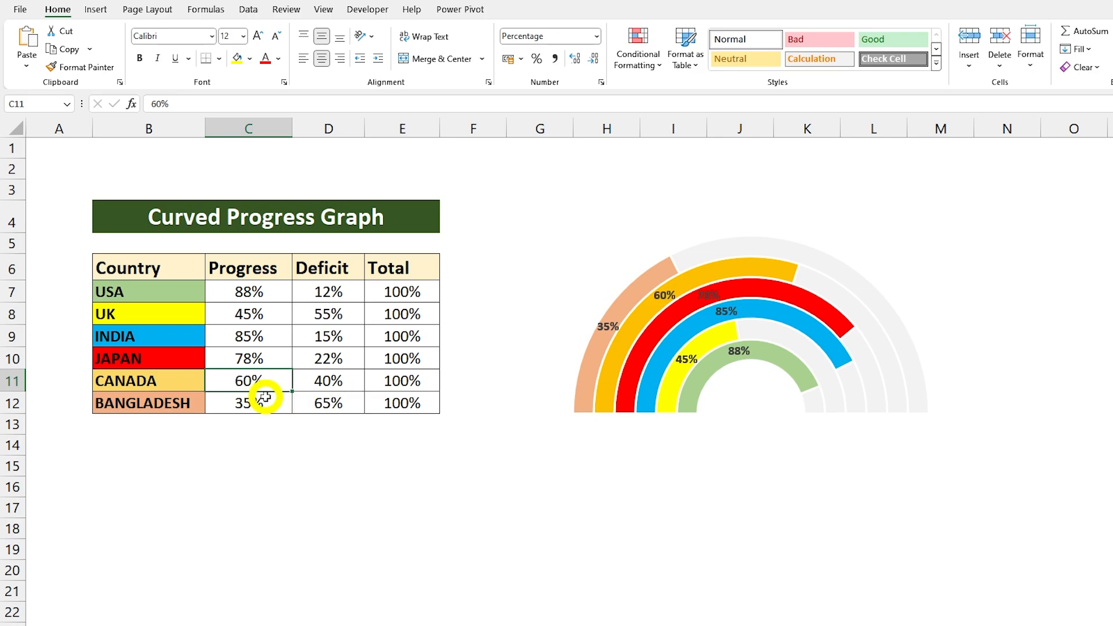
{"action": "type", "text": "22"}
{"action": "key", "text": "Return"}
{"action": "type", "text": "47"}
{"action": "key", "text": "Return"}
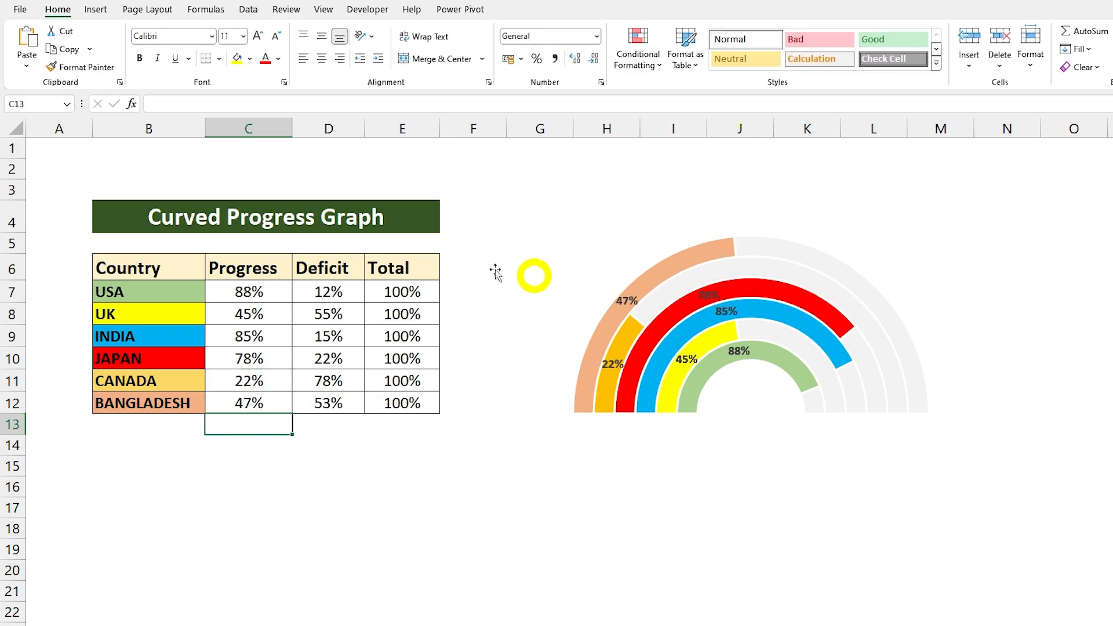
Change the Progress values to 57% for USA, 12% for UK and 56% for INDIA
{"action": "left_click", "coordinate": [254, 300]}
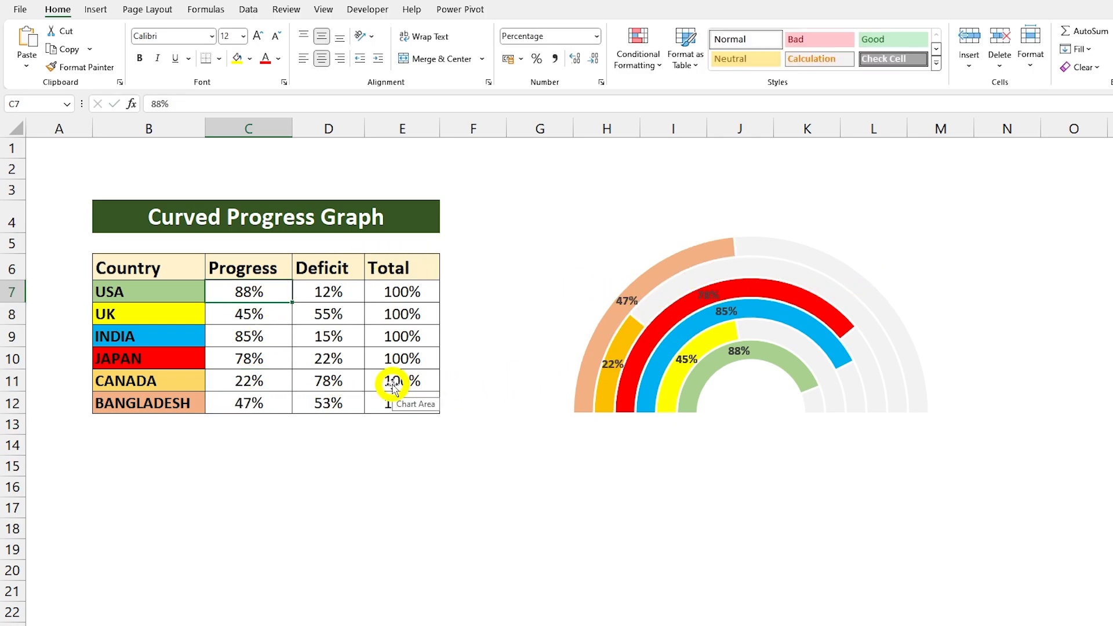
{"action": "type", "text": "57"}
{"action": "key", "text": "Return"}
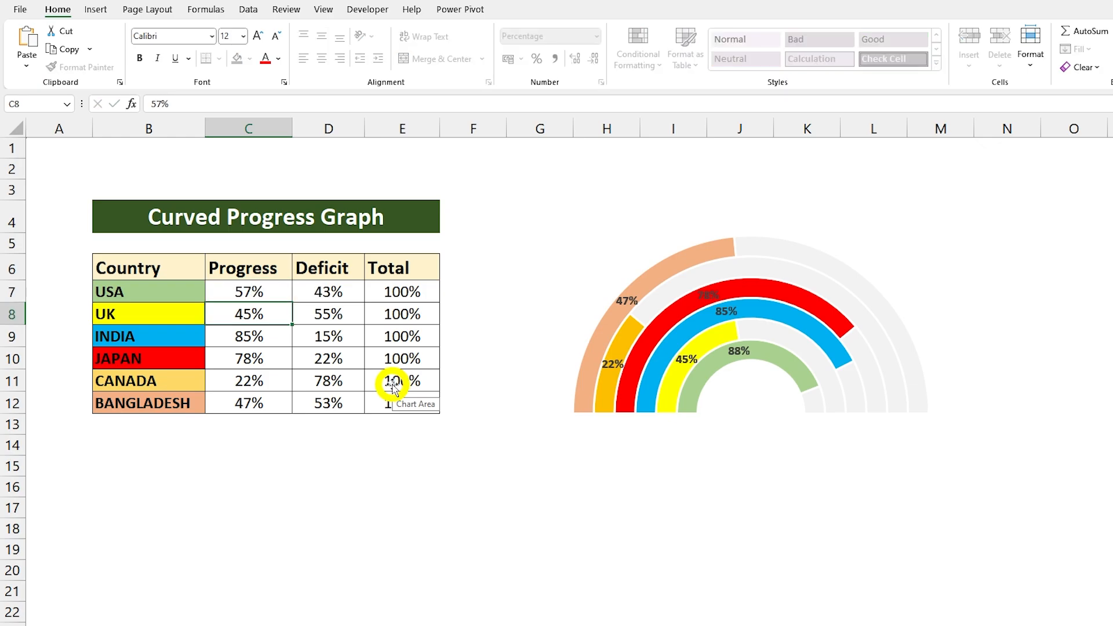
{"action": "type", "text": "12"}
{"action": "key", "text": "Return"}
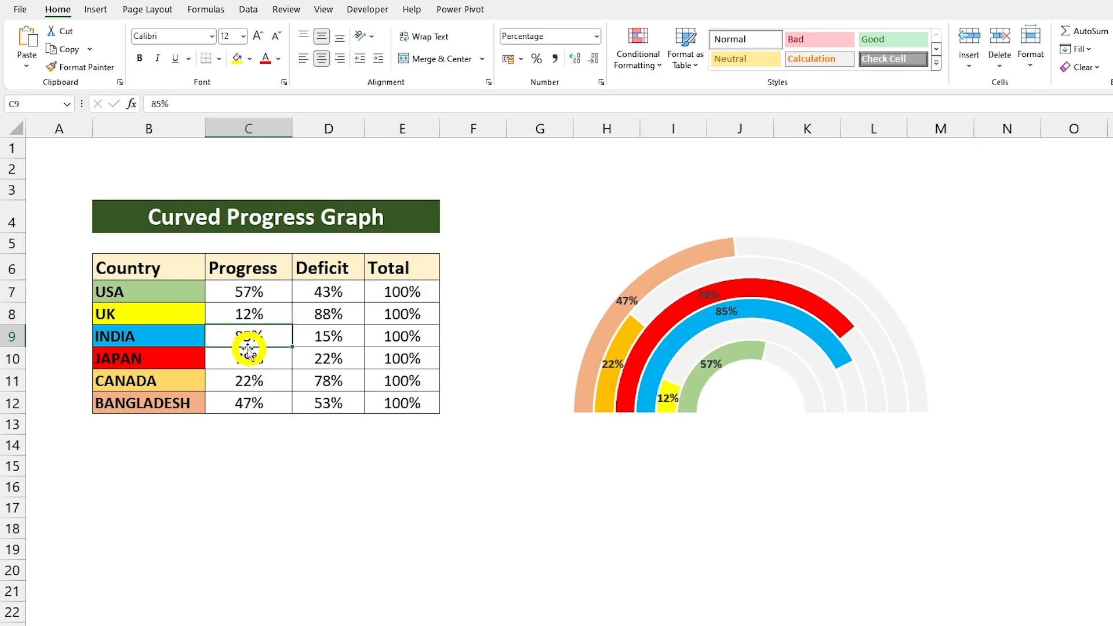
{"action": "type", "text": "56"}
{"action": "key", "text": "Return"}
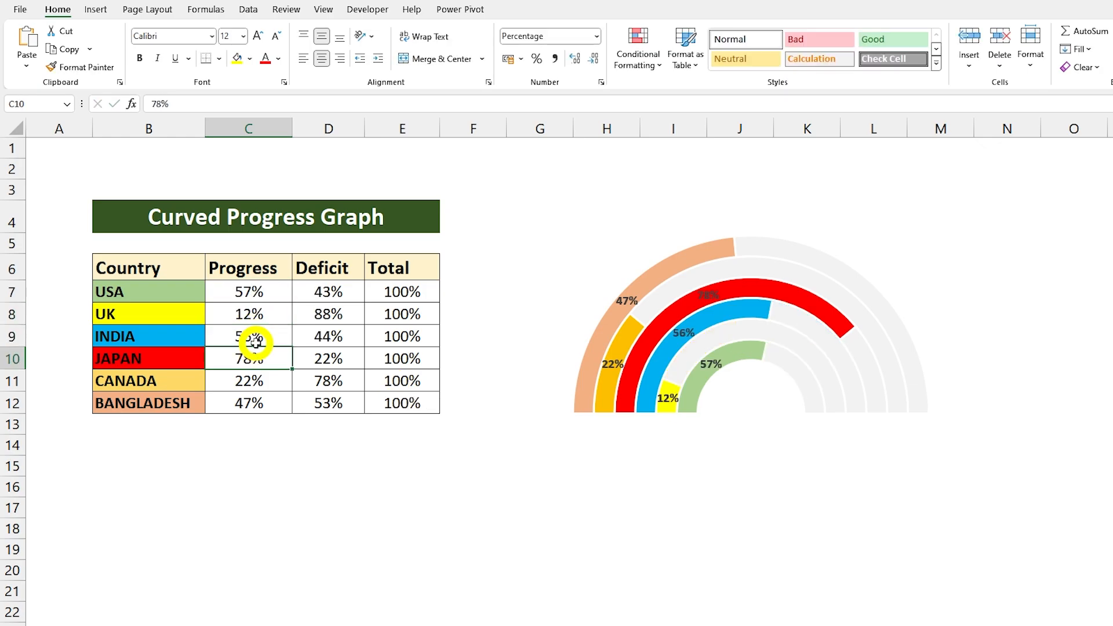
Change the Progress values to 88% for JAPAN, 32% for CANADA and 57% for BANGLADESH
{"action": "type", "text": "88"}
{"action": "key", "text": "Return"}
{"action": "type", "text": "32"}
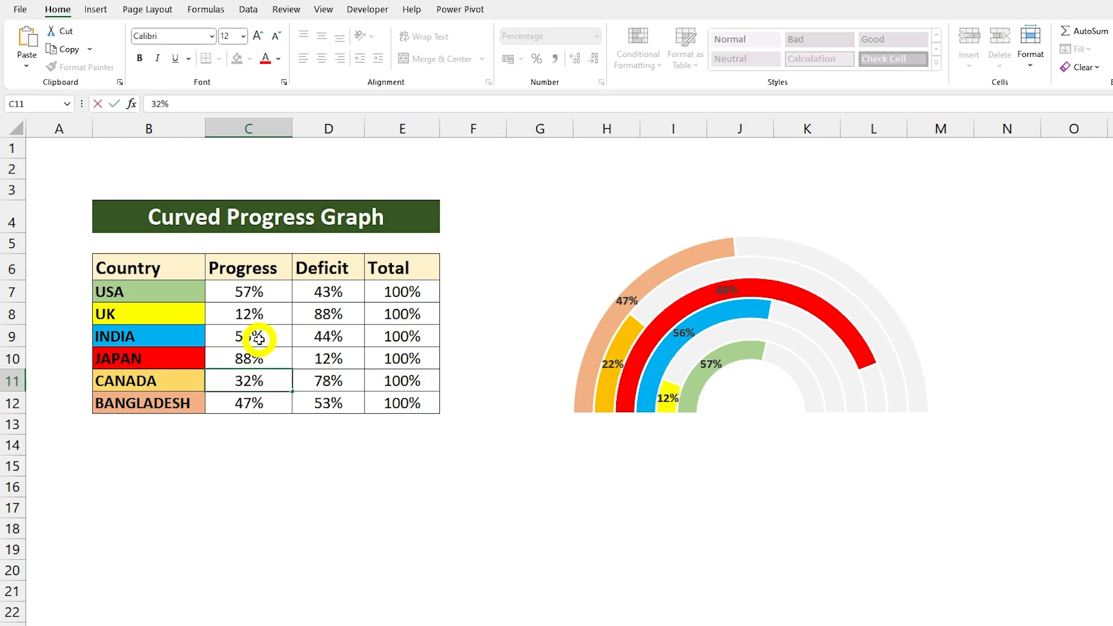
{"action": "key", "text": "Return"}
{"action": "type", "text": "57"}
{"action": "key", "text": "Return"}
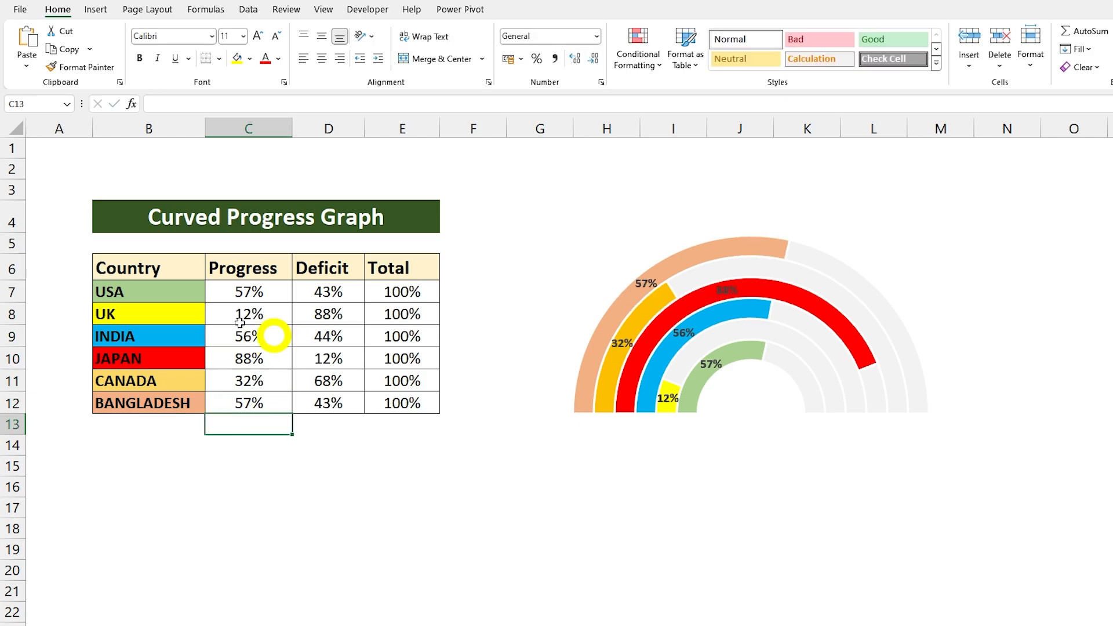